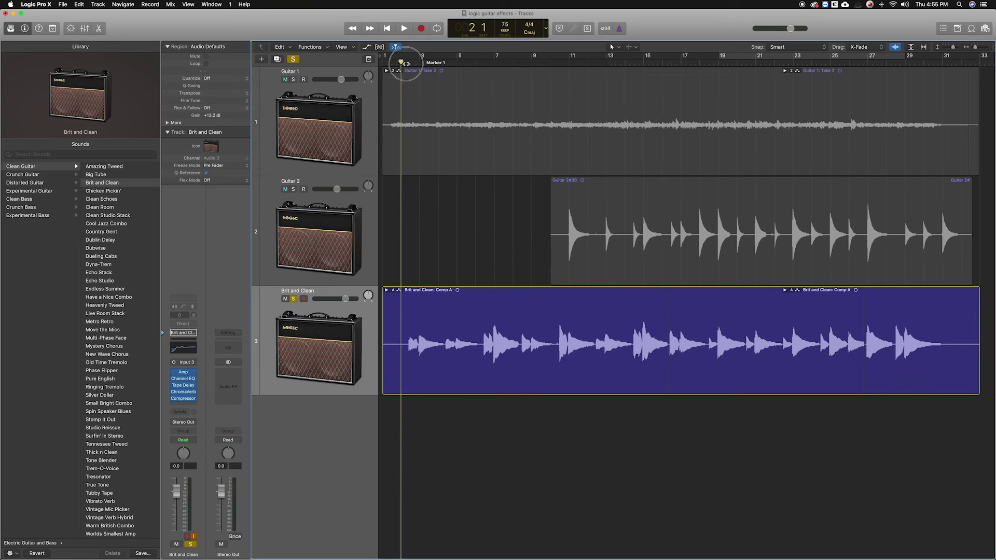
Play the soloed Brit and Clean track from bar 2 with all its insert effects active.
{"action": "left_click", "coordinate": [408, 64]}
{"action": "key", "text": "space"}
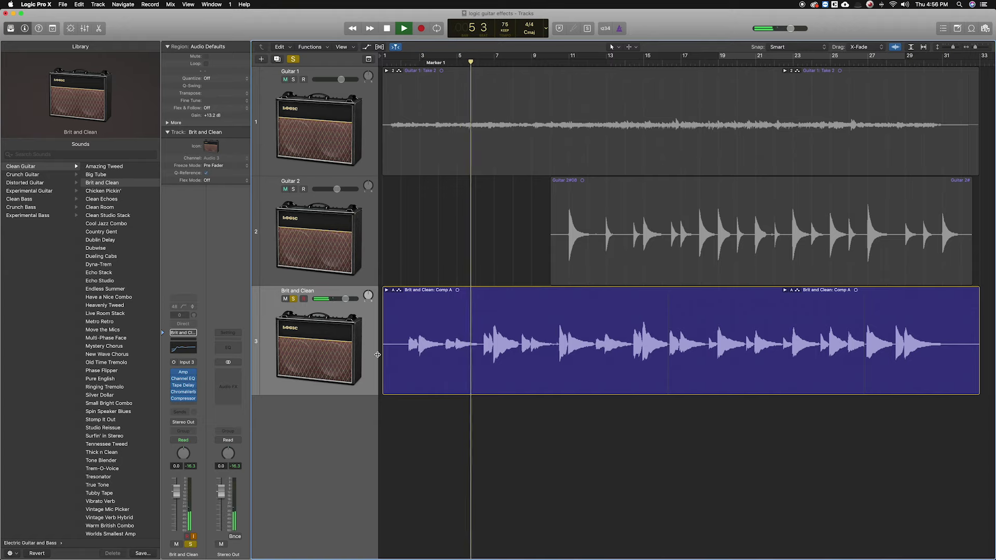
{"action": "key", "text": "space"}
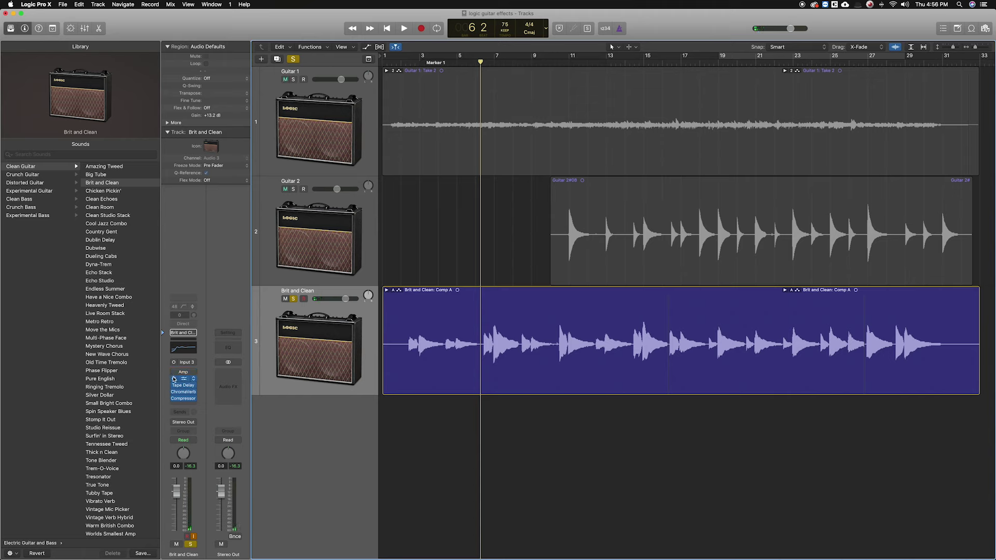
Bypass the remaining insert effects on the Brit and Clean track and play it dry from bar 2.
{"action": "right_click", "coordinate": [174, 387]}
{"action": "left_click", "coordinate": [173, 387]}
{"action": "left_click", "coordinate": [402, 62]}
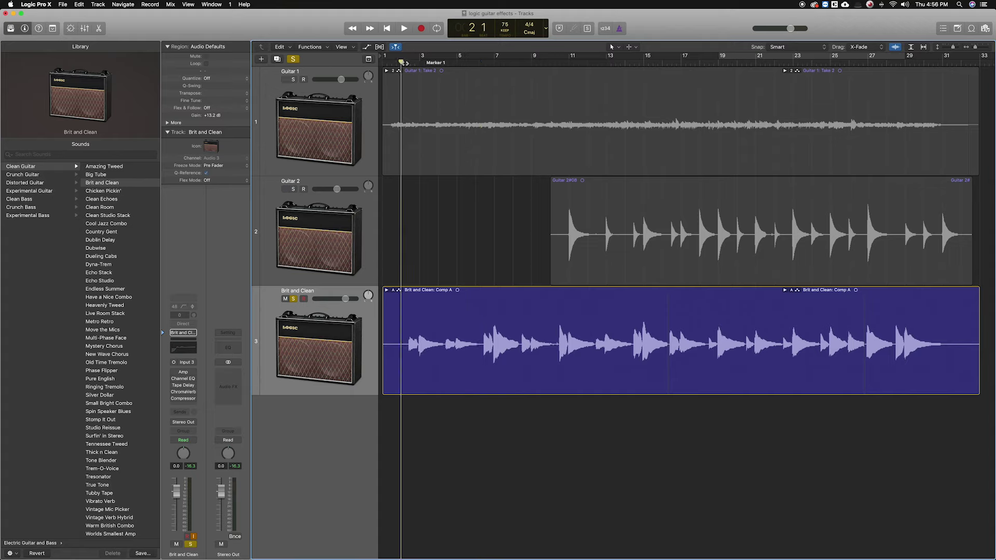
{"action": "key", "text": "space"}
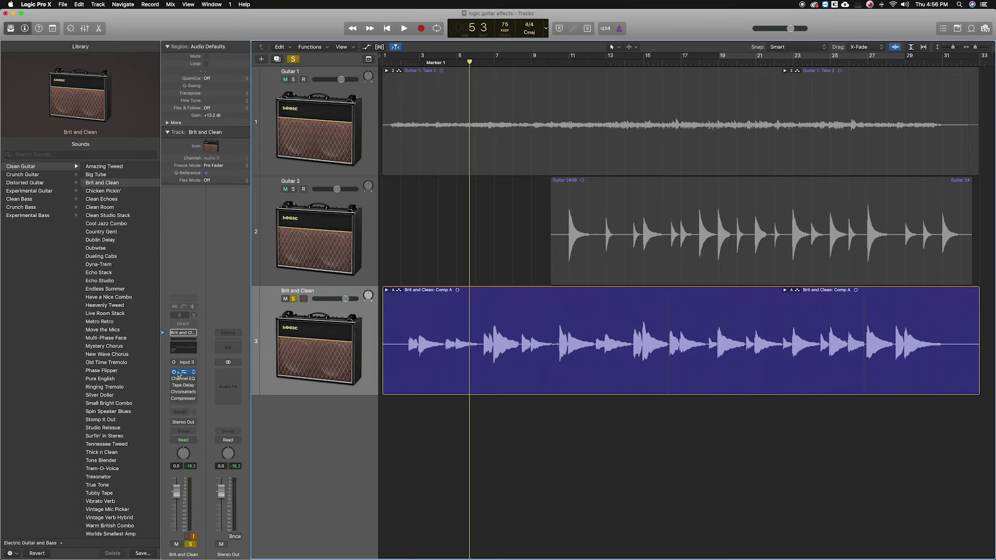
Review the Amp Designer settings on the Brit and Clean track and play it with the amp from about bar 6.
{"action": "left_click", "coordinate": [183, 373]}
{"action": "left_click_drag", "start_coordinate": [385, 39], "coordinate": [717, 197]}
{"action": "mouse_move", "coordinate": [739, 323]}
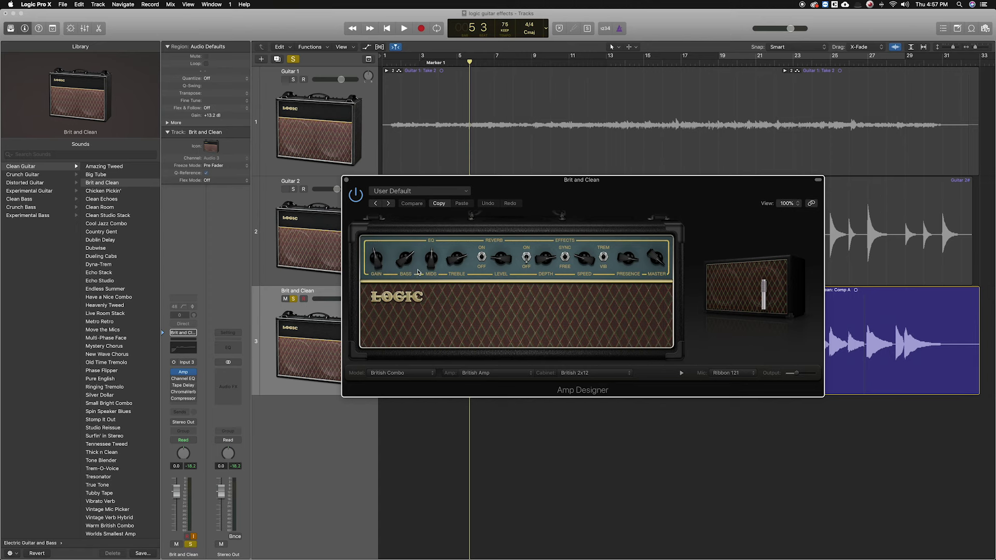
{"action": "left_click", "coordinate": [347, 180]}
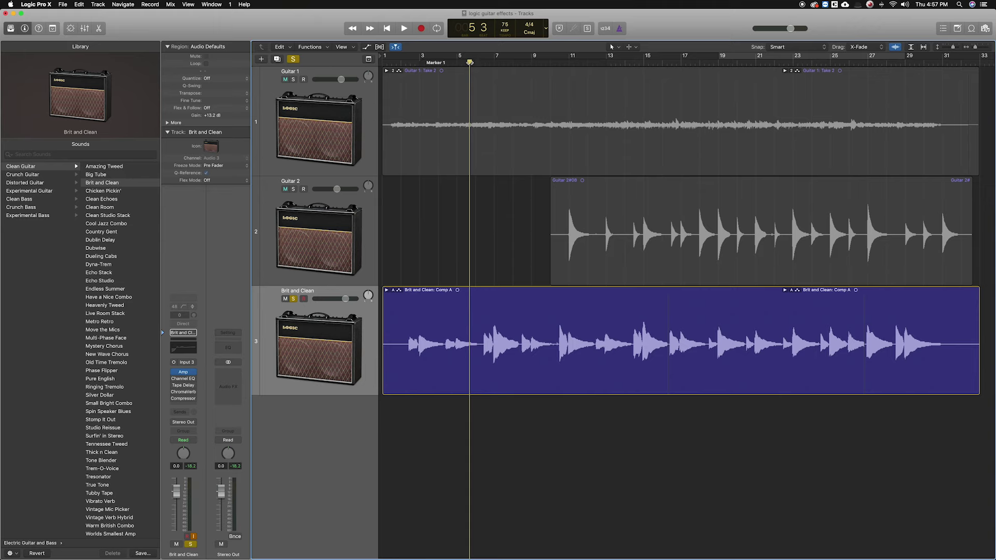
{"action": "left_click_drag", "start_coordinate": [470, 62], "coordinate": [479, 62]}
{"action": "key", "text": "space"}
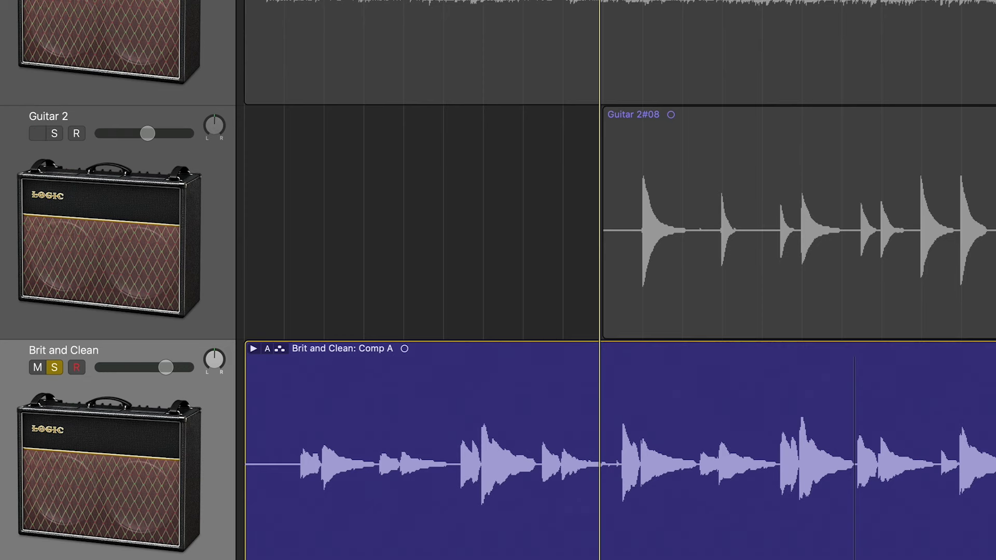
Review the Tape Delay settings on the Brit and Clean track and play it with the delay from about bar 10.
{"action": "key", "text": "v"}
{"action": "left_click_drag", "start_coordinate": [0, 0], "coordinate": [685, 44]}
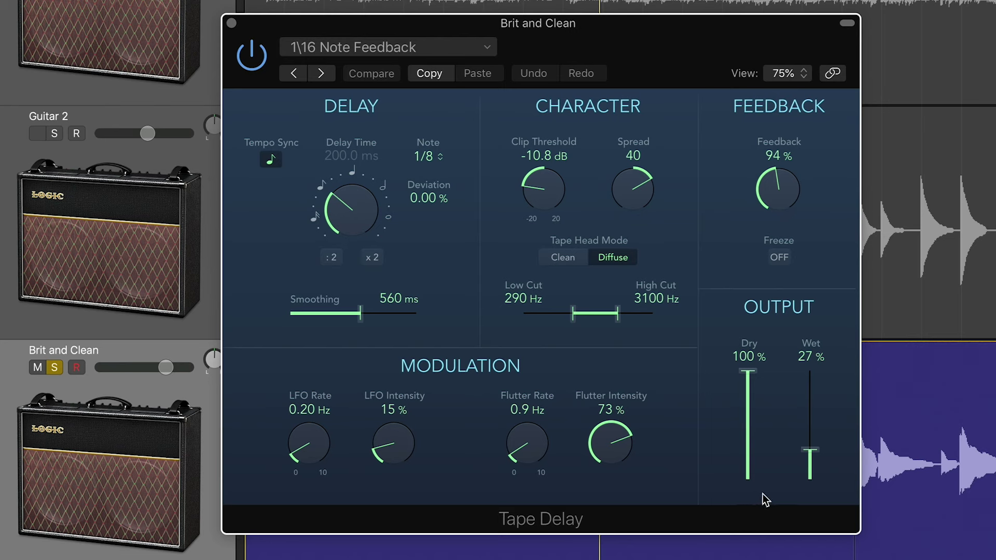
{"action": "left_click_drag", "start_coordinate": [685, 39], "coordinate": [859, 77]}
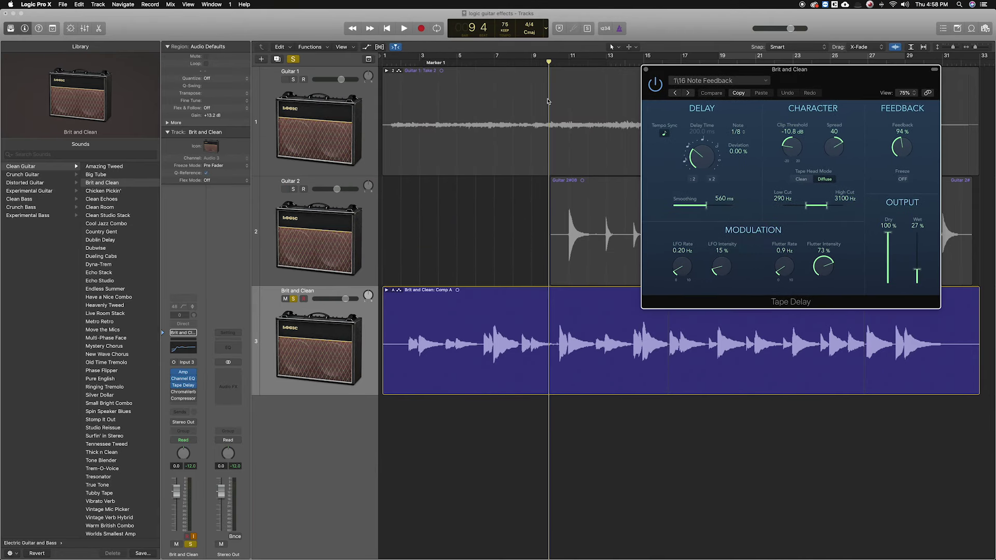
{"action": "left_click_drag", "start_coordinate": [549, 64], "coordinate": [558, 63]}
{"action": "key", "text": "space"}
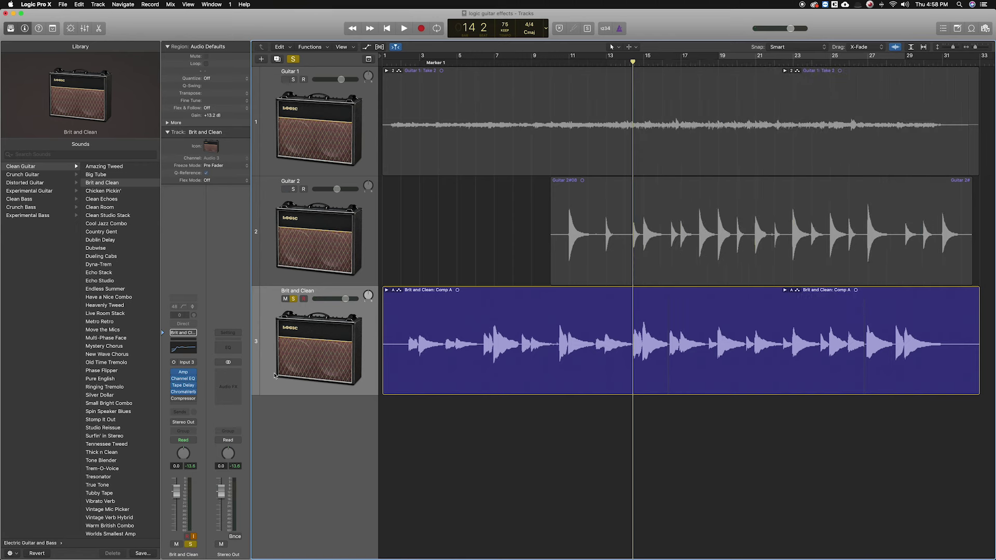
Review the ChromaVerb settings on the Brit and Clean track with its window placed over the arrangement.
{"action": "left_click", "coordinate": [183, 392]}
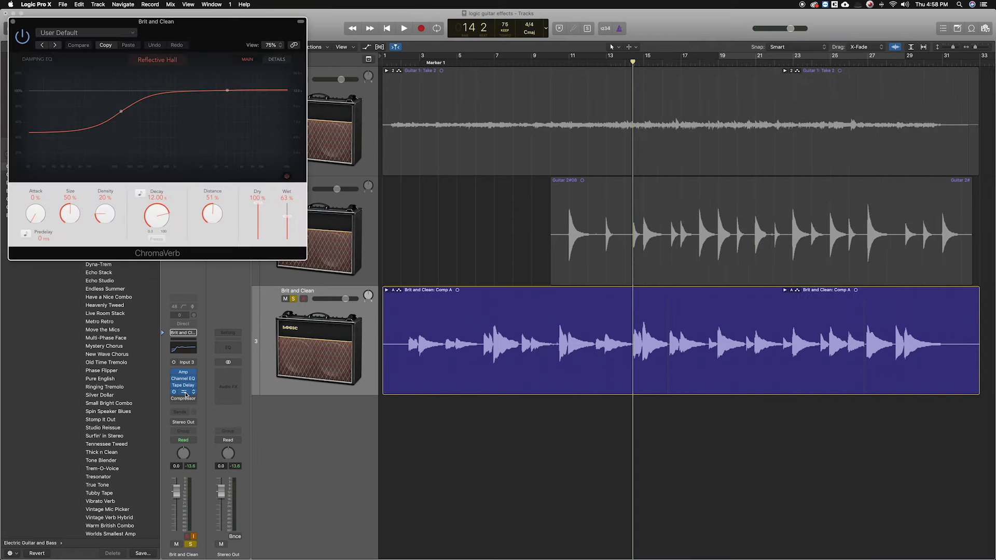
{"action": "left_click_drag", "start_coordinate": [216, 36], "coordinate": [689, 134]}
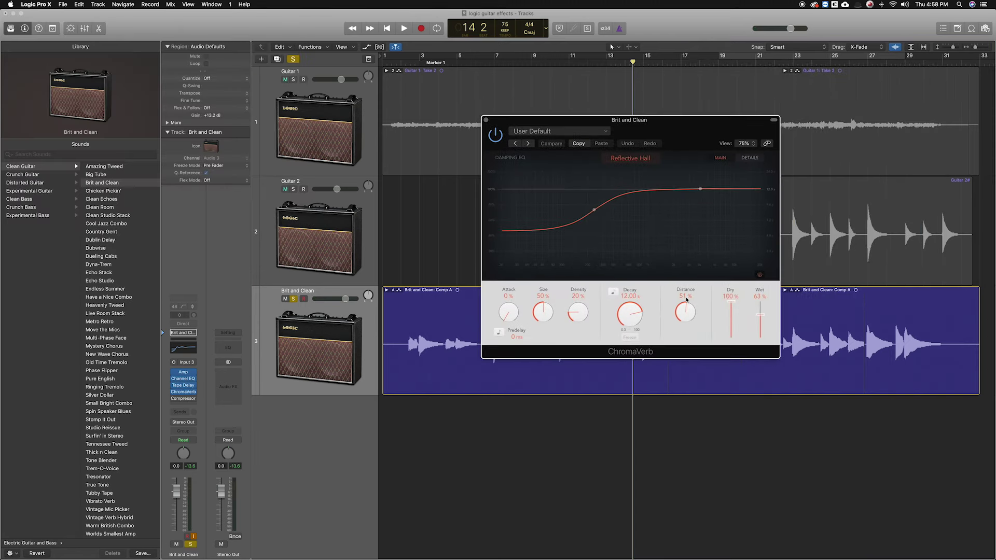
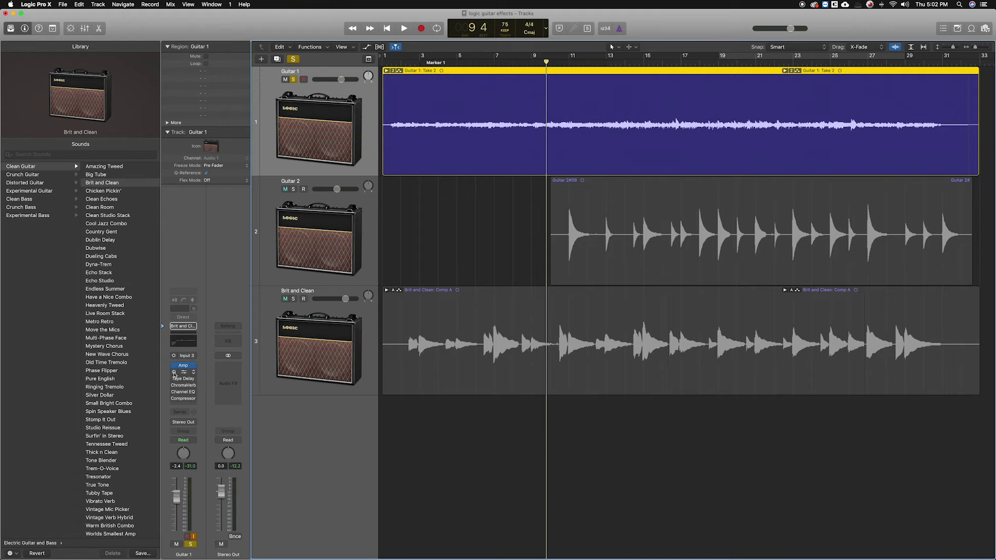
Open the Pedalboard on the Guitar 1 track and audition the Wham pedal, switching it on and back off.
{"action": "left_click", "coordinate": [183, 372]}
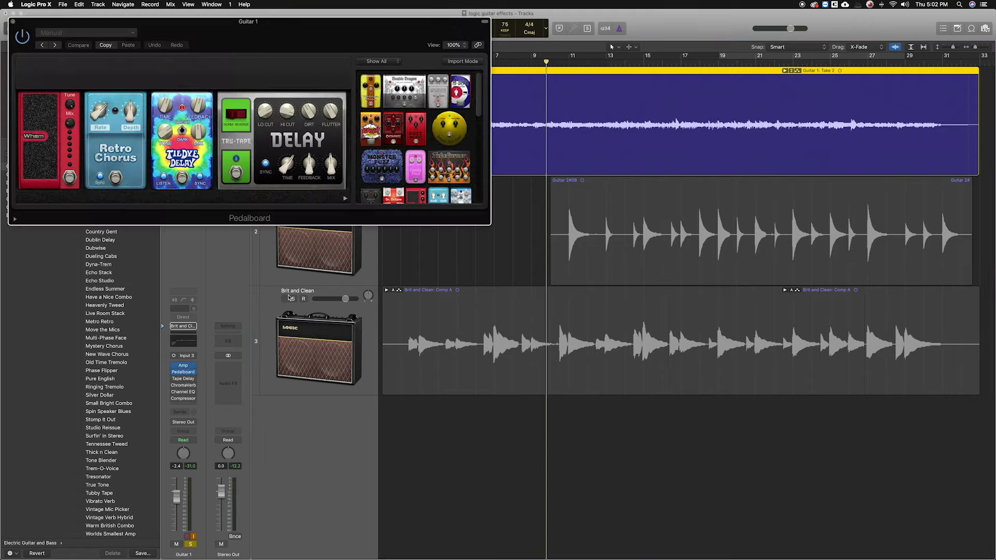
{"action": "left_click_drag", "start_coordinate": [338, 36], "coordinate": [761, 267]}
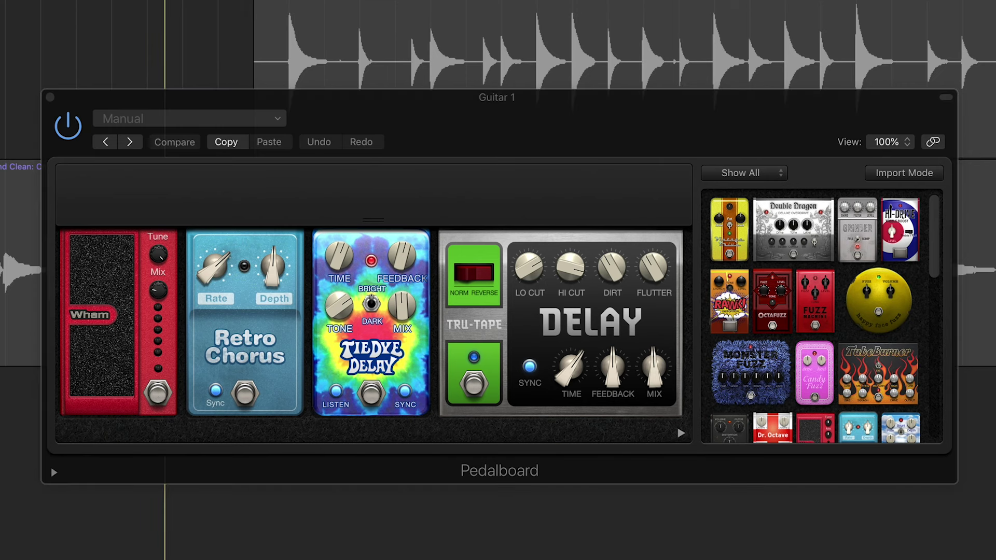
{"action": "left_click", "coordinate": [157, 390]}
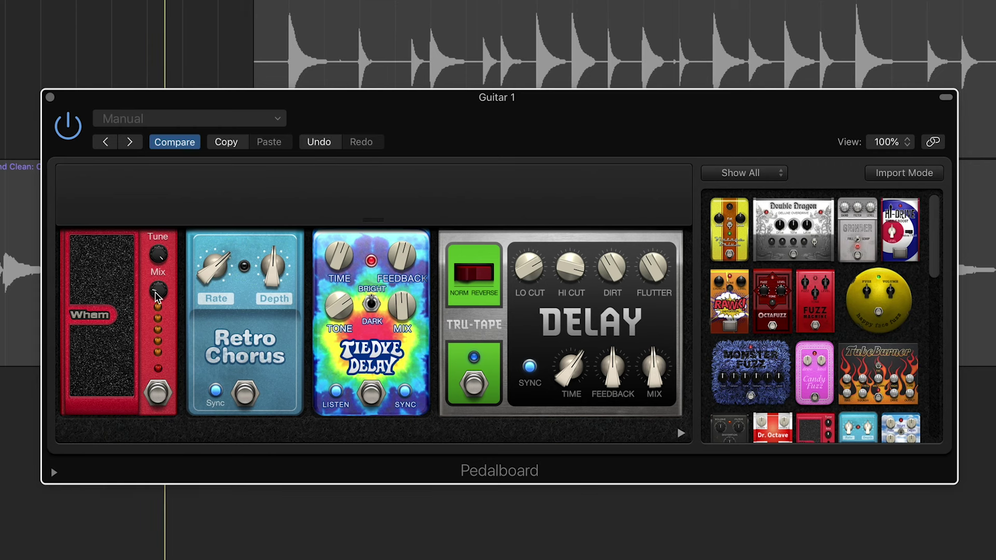
{"action": "left_click", "coordinate": [158, 260]}
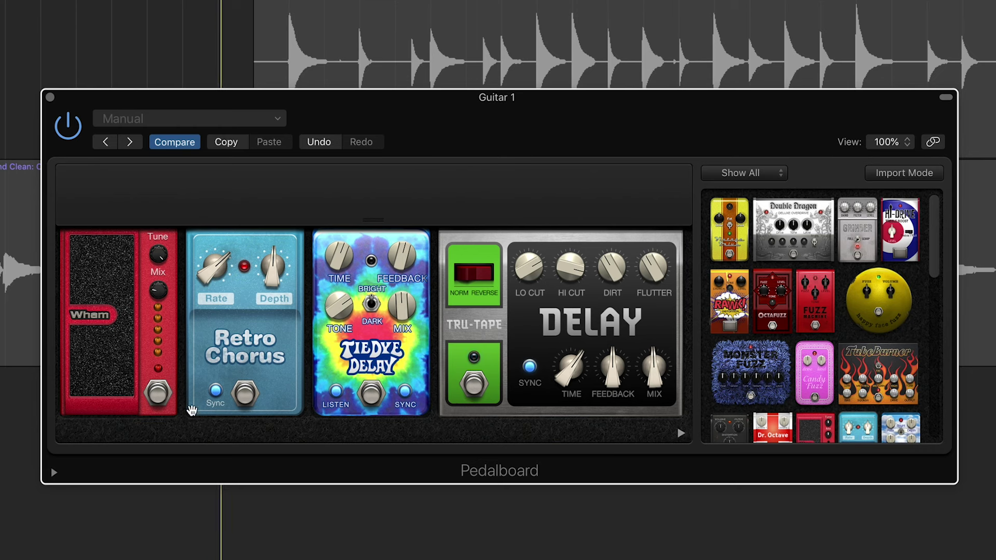
{"action": "left_click", "coordinate": [159, 396]}
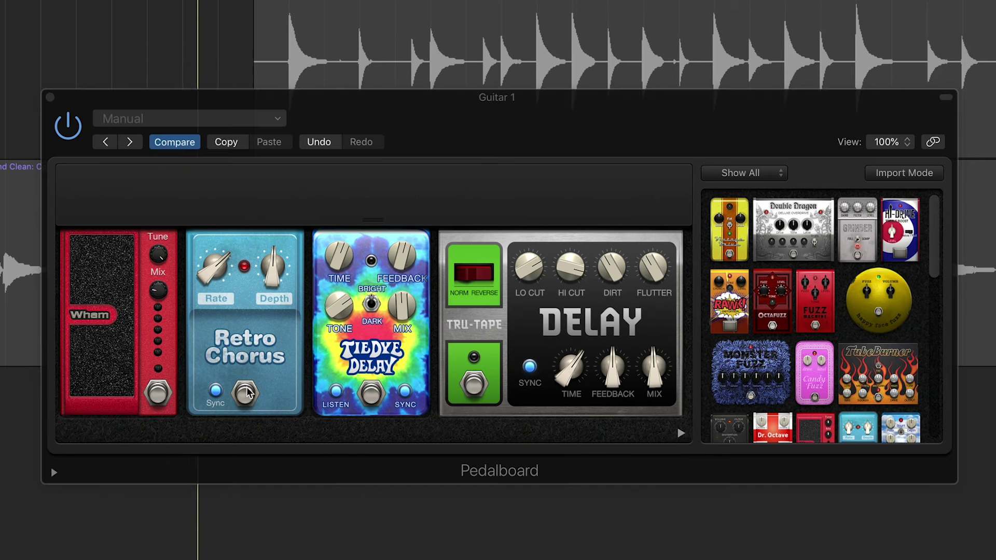
Check the Retro Chorus pedal's Rate setting and switch the pedal off.
{"action": "left_click", "coordinate": [218, 278]}
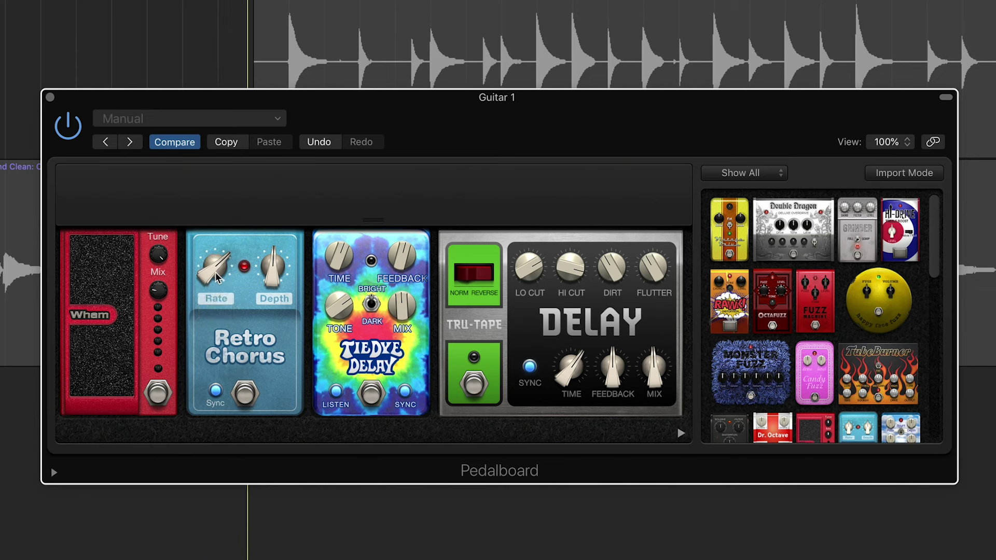
{"action": "left_click", "coordinate": [216, 272]}
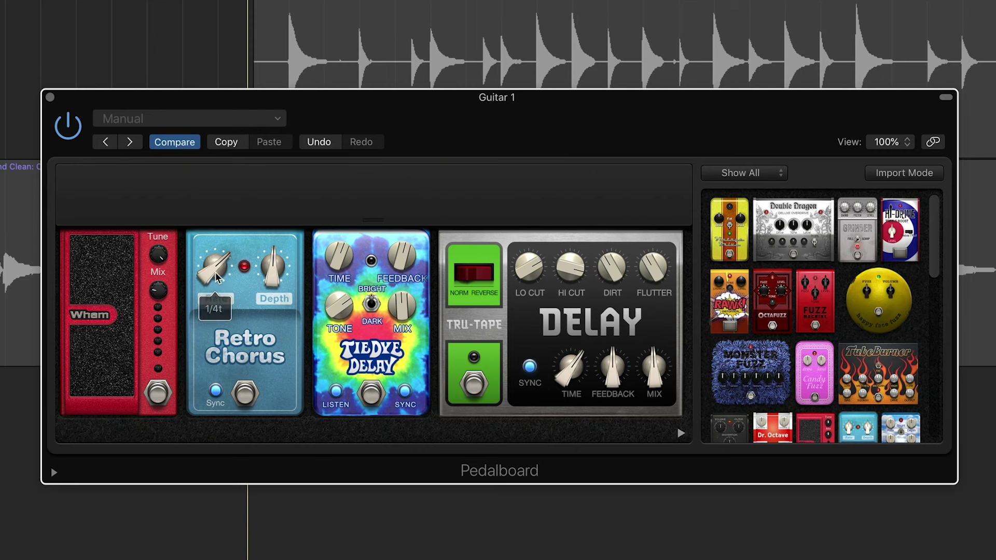
{"action": "left_click", "coordinate": [244, 396]}
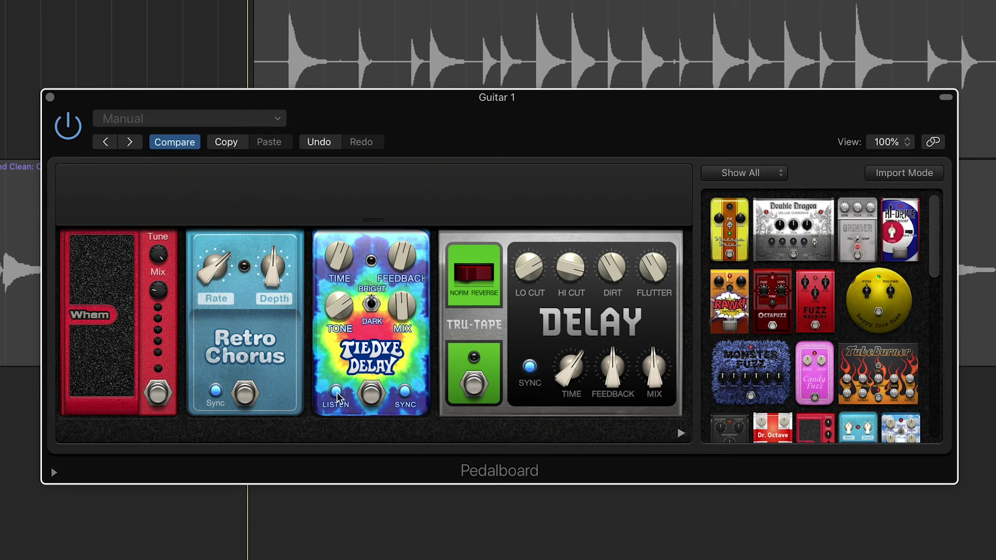
Switch on the TieDye Delay pedal and check its Feedback, Time, Tone and Mix settings.
{"action": "left_click", "coordinate": [371, 396]}
{"action": "mouse_move", "coordinate": [405, 261]}
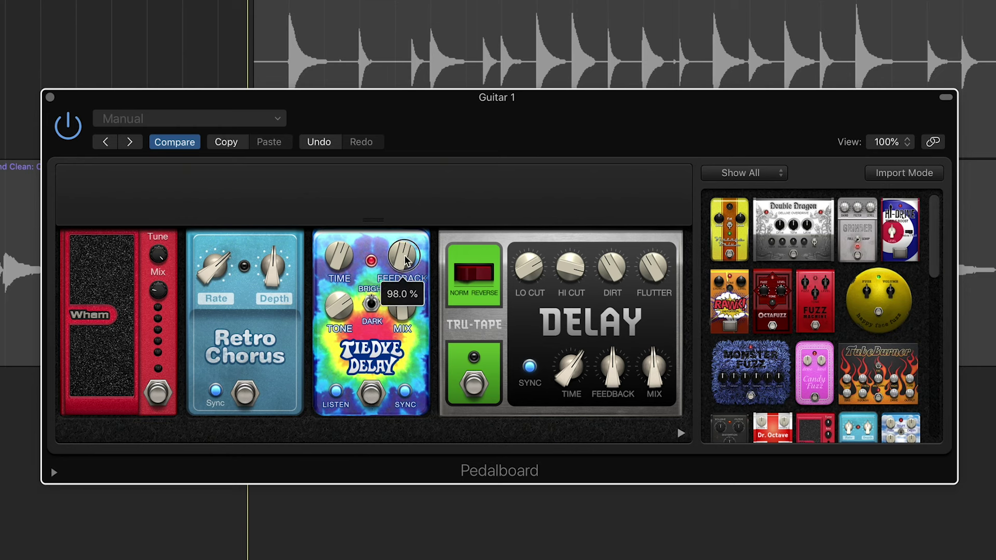
{"action": "mouse_move", "coordinate": [337, 261]}
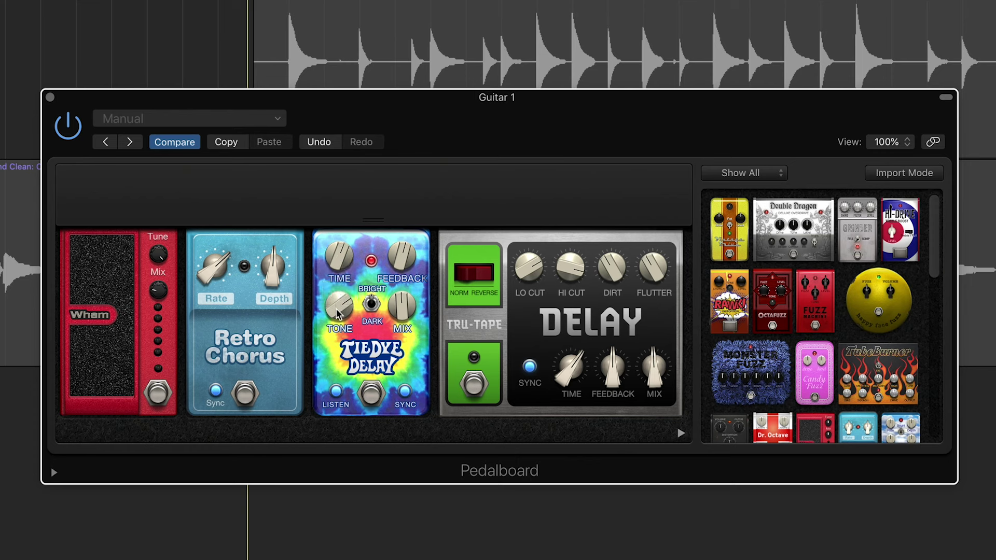
{"action": "mouse_move", "coordinate": [344, 308]}
{"action": "mouse_move", "coordinate": [399, 310]}
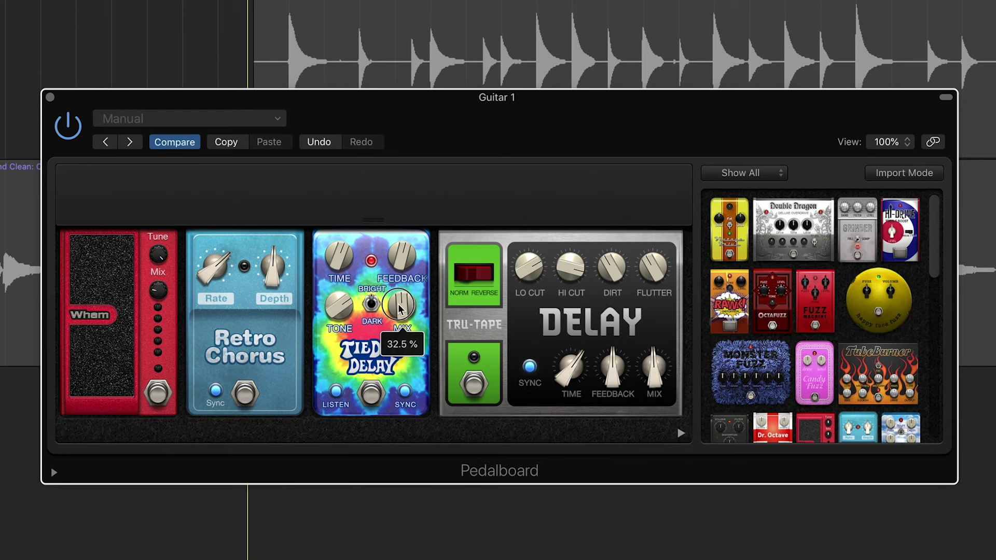
{"action": "scroll", "coordinate": [400, 309], "scroll_direction": "up", "scroll_amount": 1}
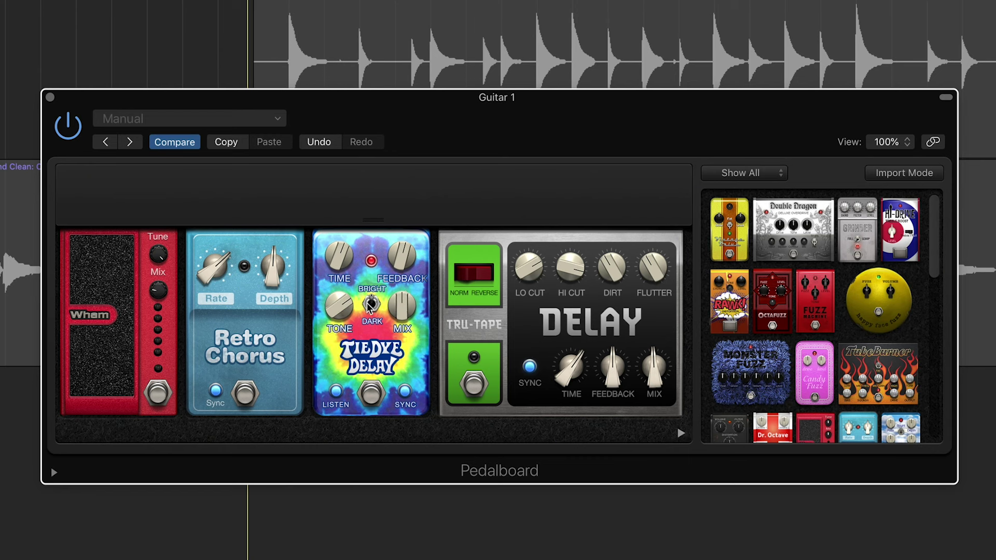
Compare the TieDye Delay with and without the Retro Chorus during playback, leaving the chorus switched on.
{"action": "left_click", "coordinate": [218, 1]}
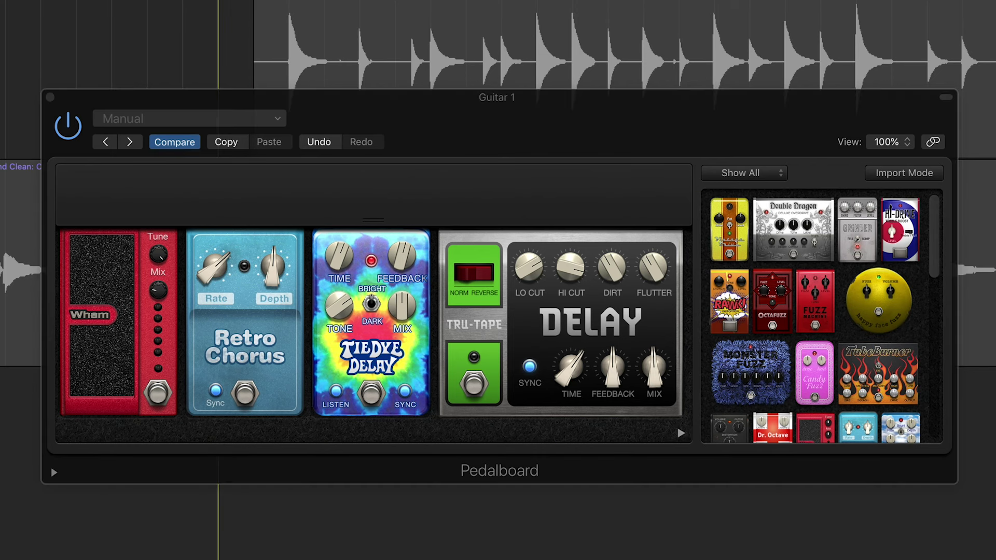
{"action": "left_click", "coordinate": [246, 397]}
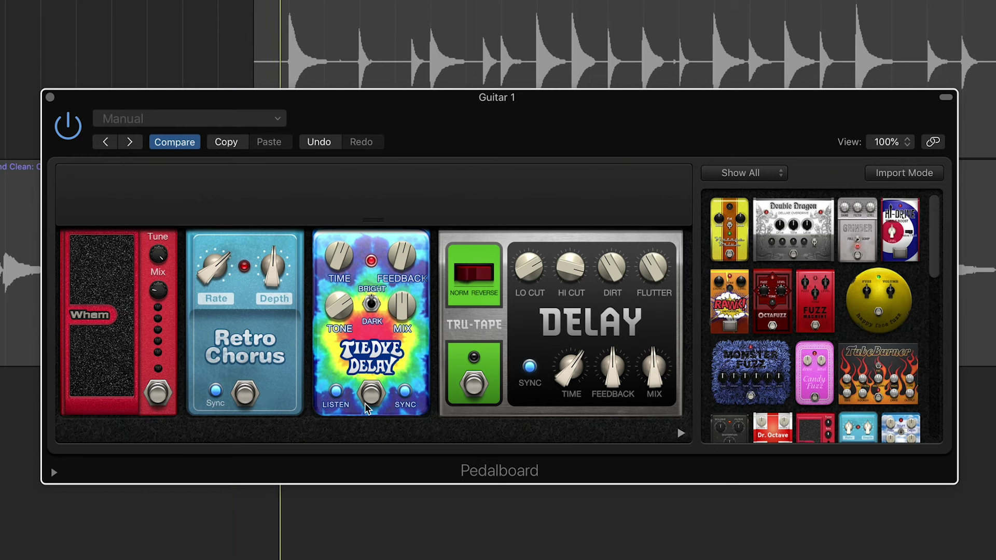
{"action": "left_click", "coordinate": [246, 401]}
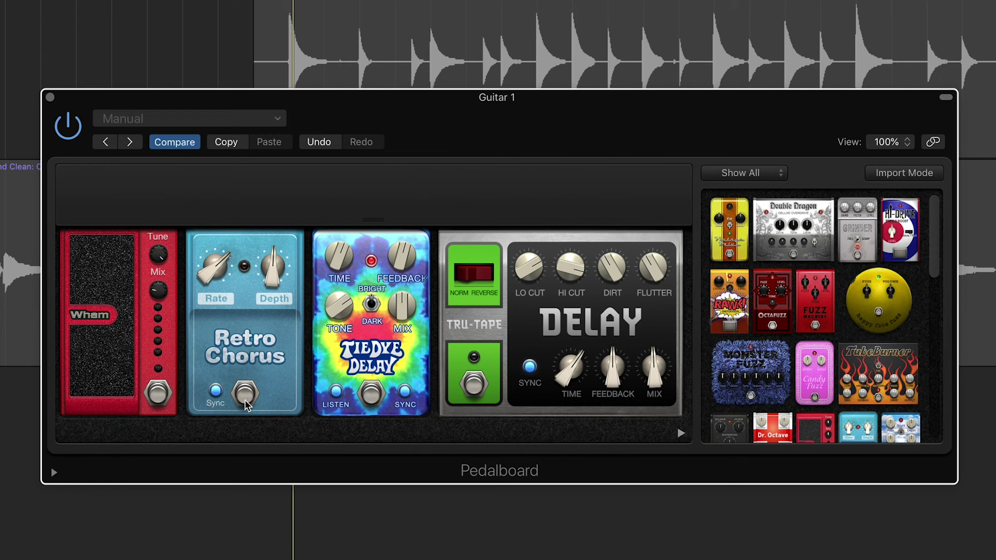
{"action": "left_click", "coordinate": [259, 402]}
Check the Tru-Tape Delay's Time, Feedback and Mix, switch the pedal on and play the Guitar 1 track.
{"action": "mouse_move", "coordinate": [565, 371]}
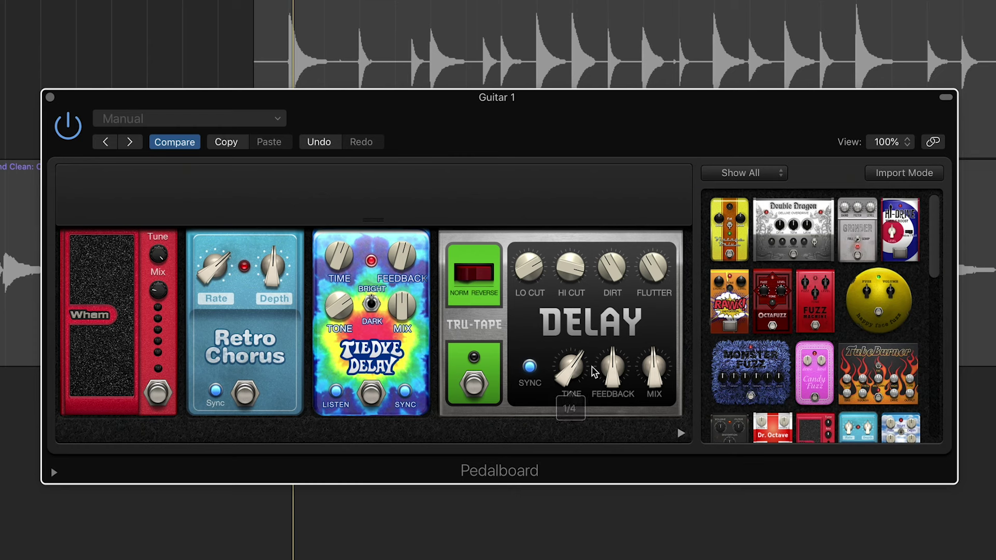
{"action": "mouse_move", "coordinate": [623, 371]}
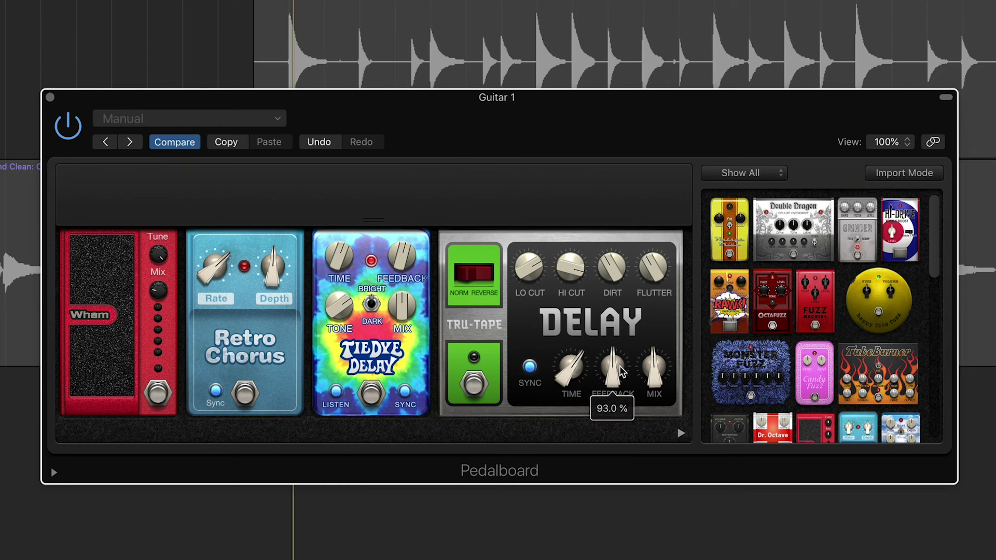
{"action": "mouse_move", "coordinate": [656, 373]}
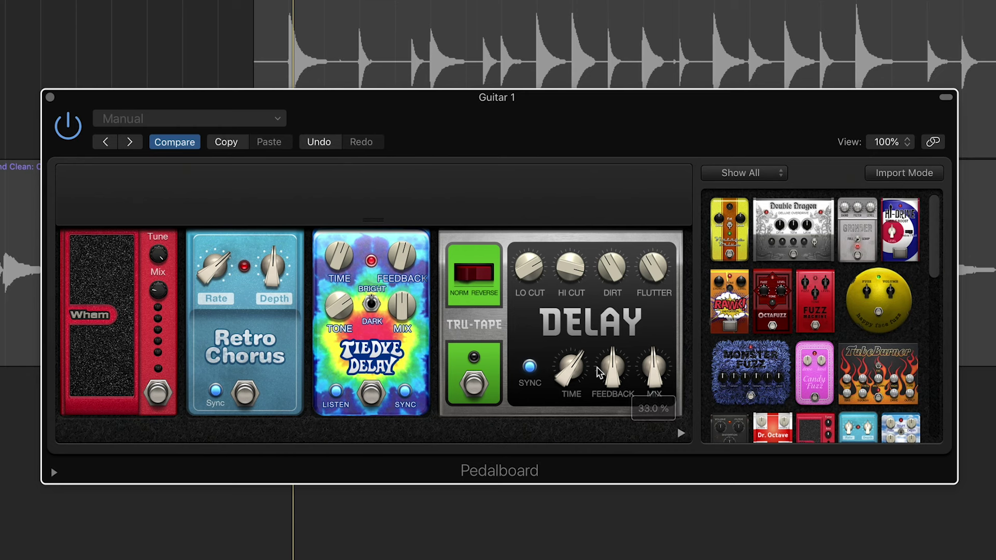
{"action": "left_click", "coordinate": [480, 382]}
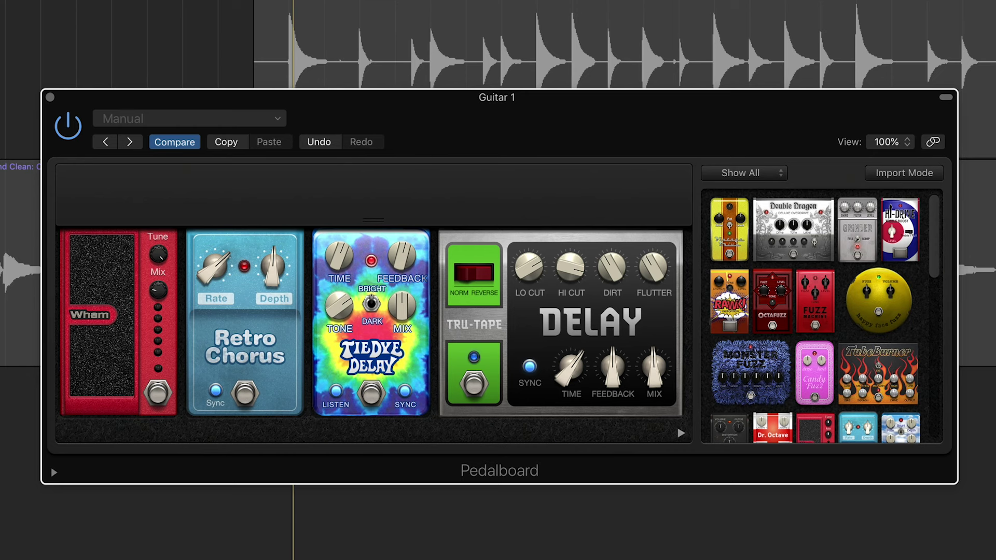
{"action": "key", "text": "space"}
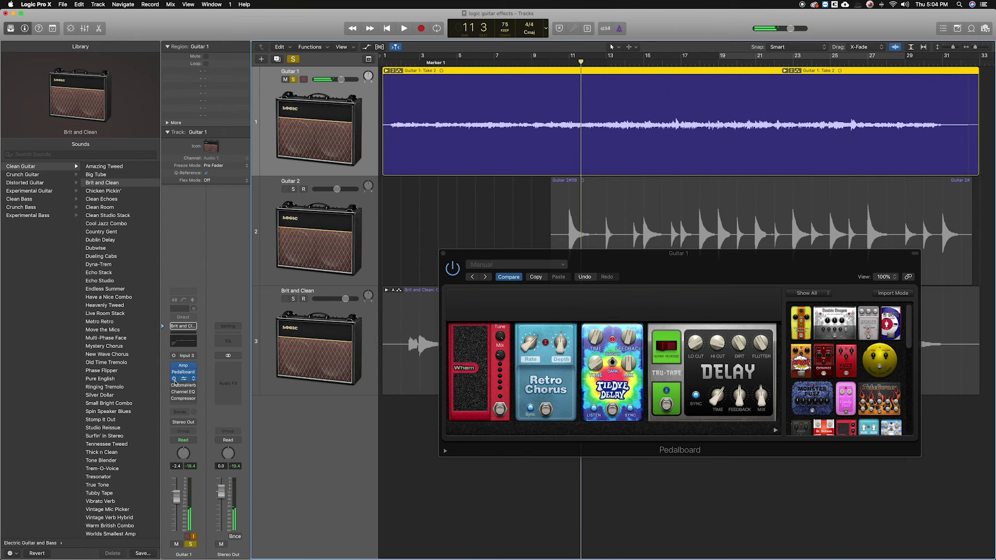
Open the Tape Delay on the Guitar 1 track in place of the Pedalboard to review its settings.
{"action": "left_click", "coordinate": [184, 379]}
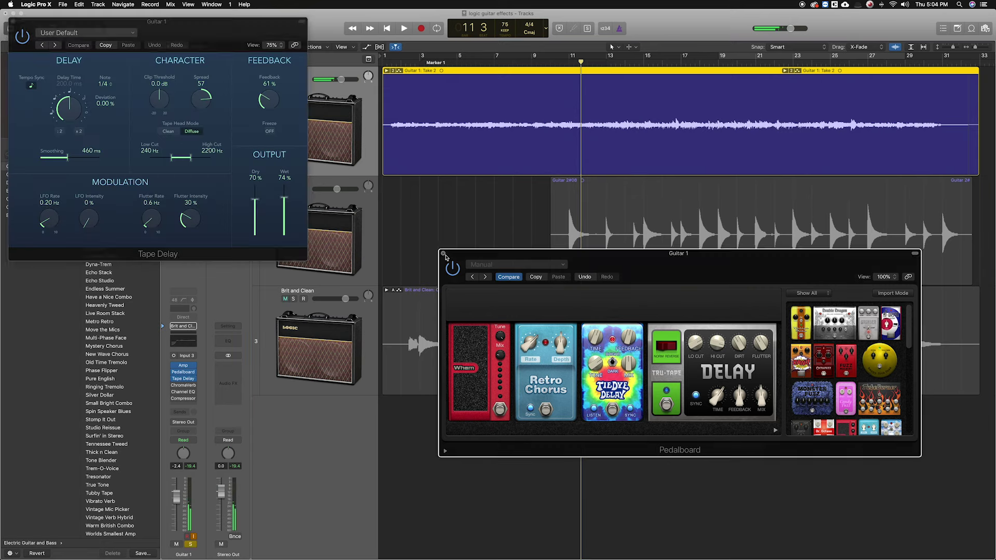
{"action": "left_click", "coordinate": [442, 253]}
{"action": "left_click_drag", "start_coordinate": [205, 36], "coordinate": [640, 182]}
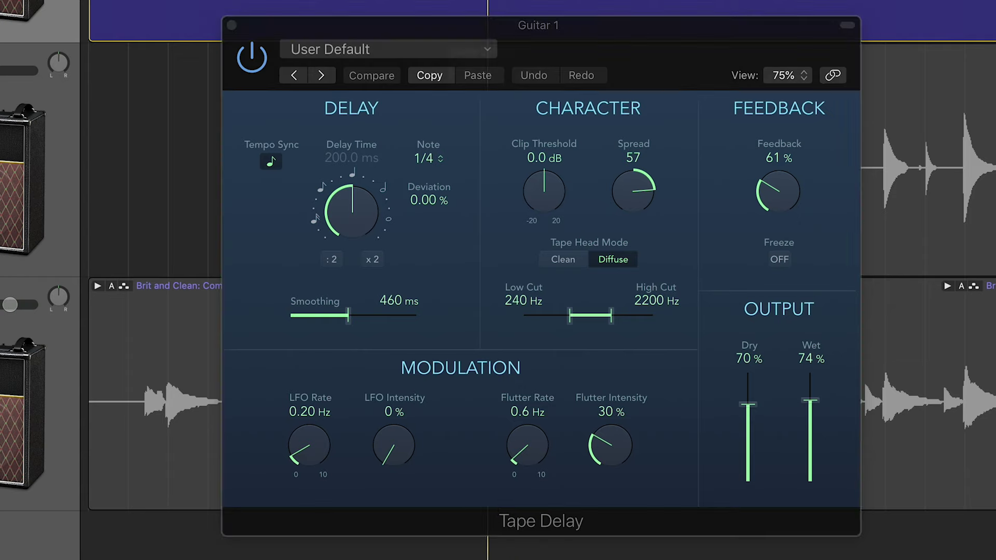
Open ChromaVerb on the Guitar 1 track in place of the Tape Delay, moving it clear of the channel strip.
{"action": "left_click", "coordinate": [231, 27]}
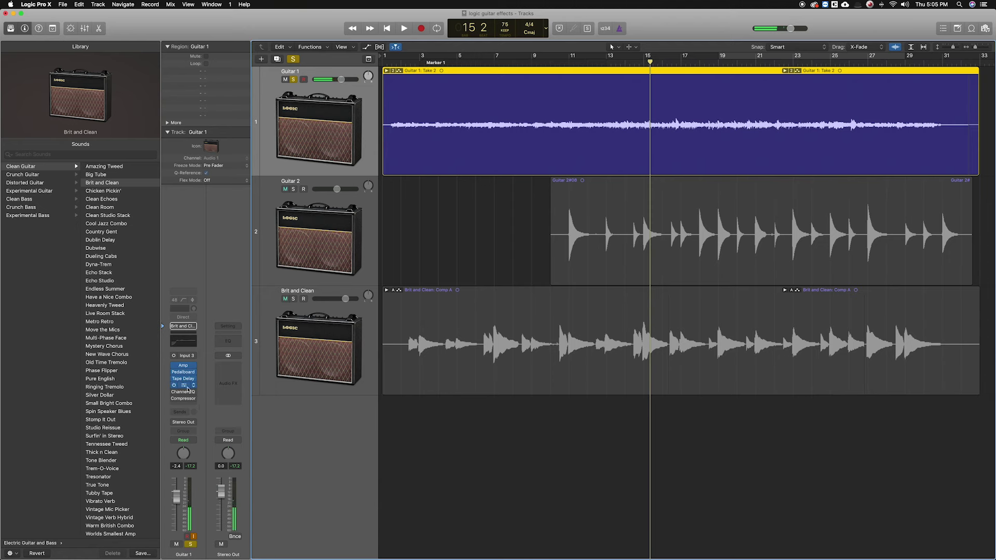
{"action": "left_click", "coordinate": [184, 388]}
{"action": "left_click_drag", "start_coordinate": [214, 34], "coordinate": [597, 185]}
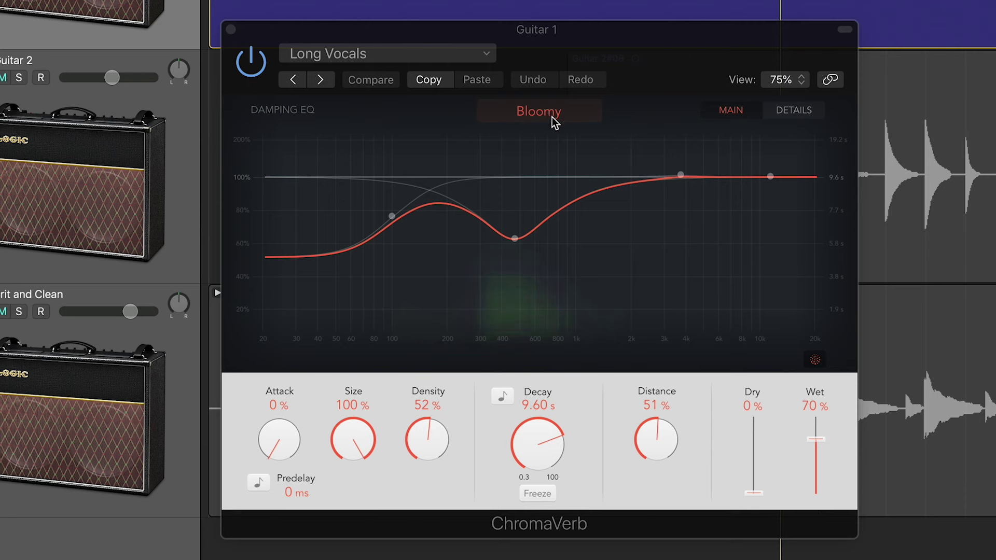
Review ChromaVerb's room types and its Details page with the output EQ, then return to the Main page.
{"action": "left_click", "coordinate": [539, 112]}
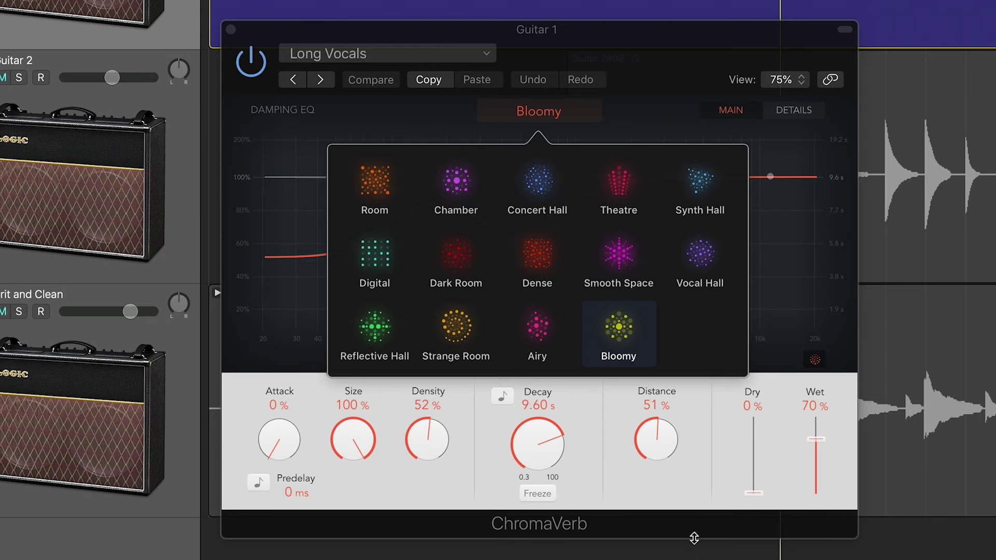
{"action": "left_click", "coordinate": [685, 512]}
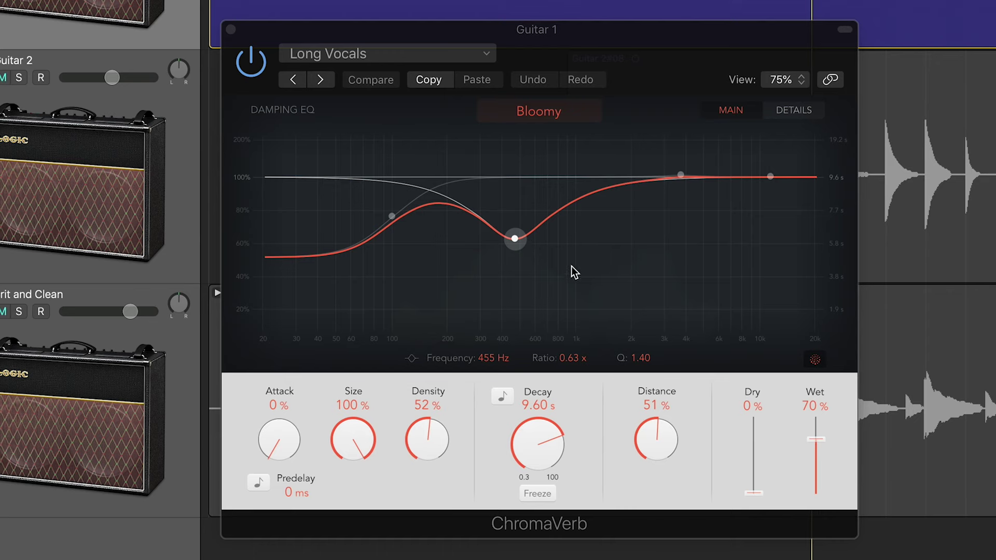
{"action": "left_click", "coordinate": [798, 116]}
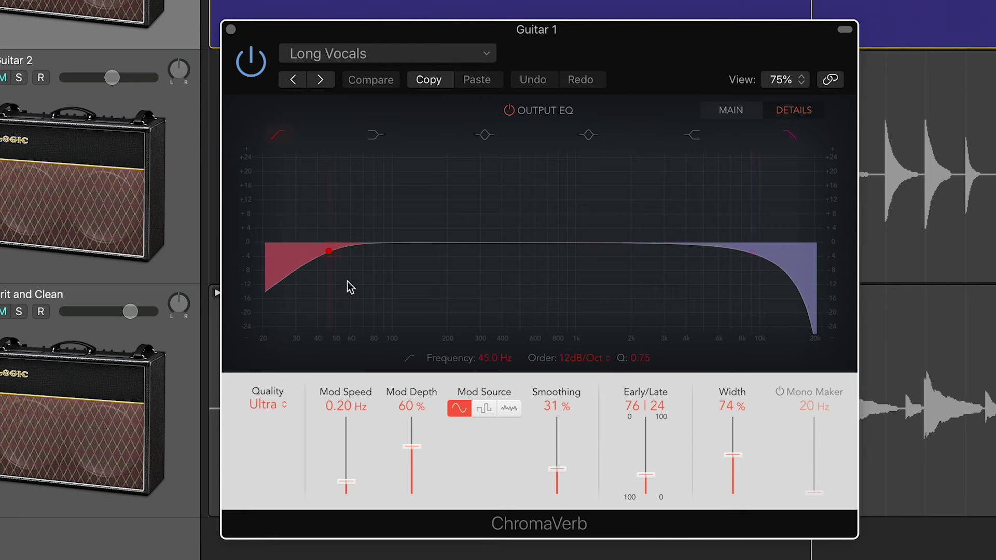
{"action": "left_click", "coordinate": [738, 112]}
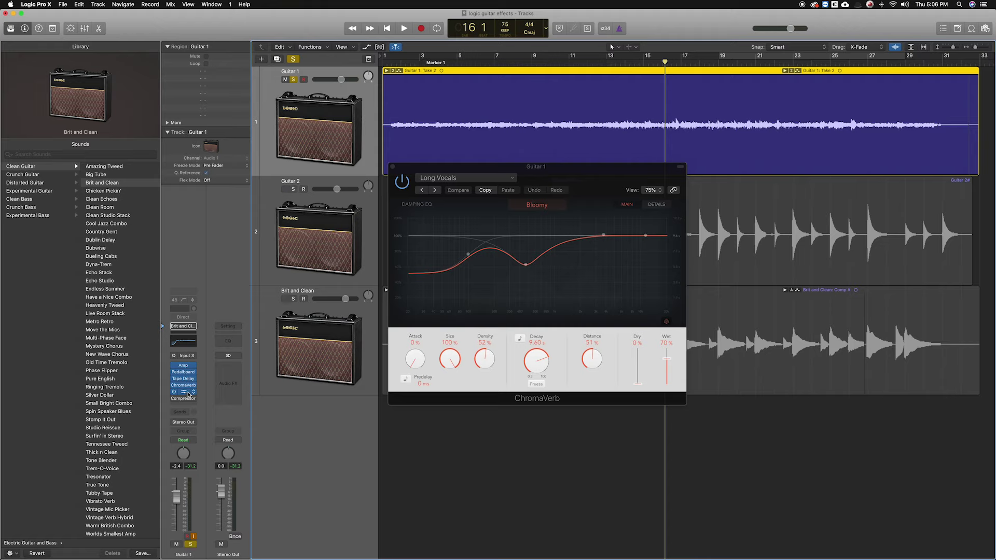
Switch on Guitar 1's Channel EQ and Compressor and audition the track with its full effects chain.
{"action": "left_click", "coordinate": [173, 400]}
{"action": "left_click", "coordinate": [623, 64]}
{"action": "key", "text": "space"}
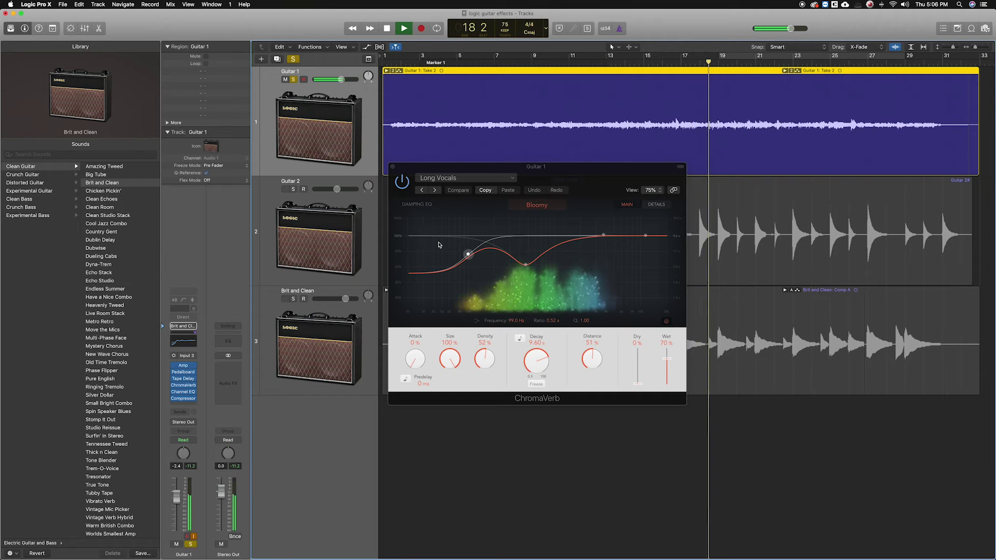
{"action": "key", "text": "space"}
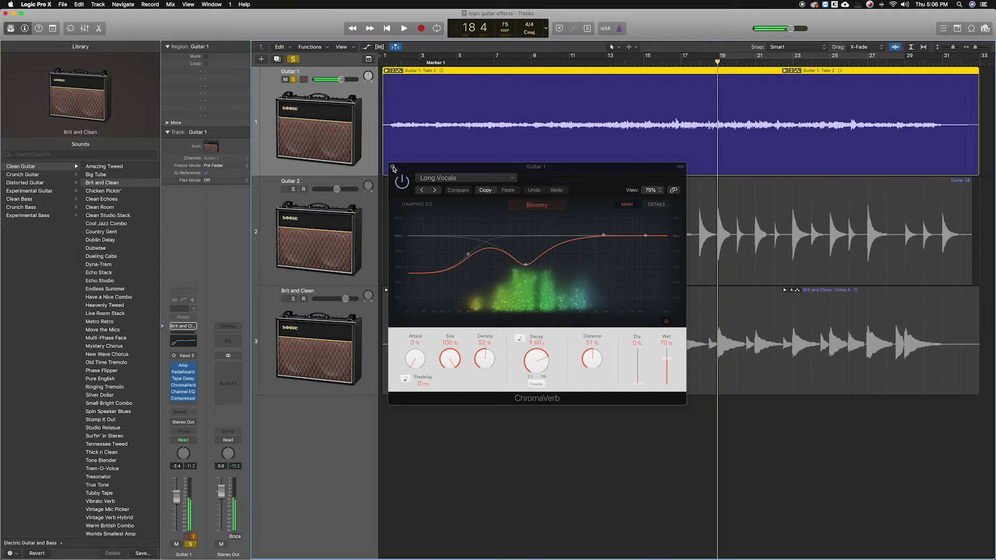
{"action": "left_click", "coordinate": [392, 167]}
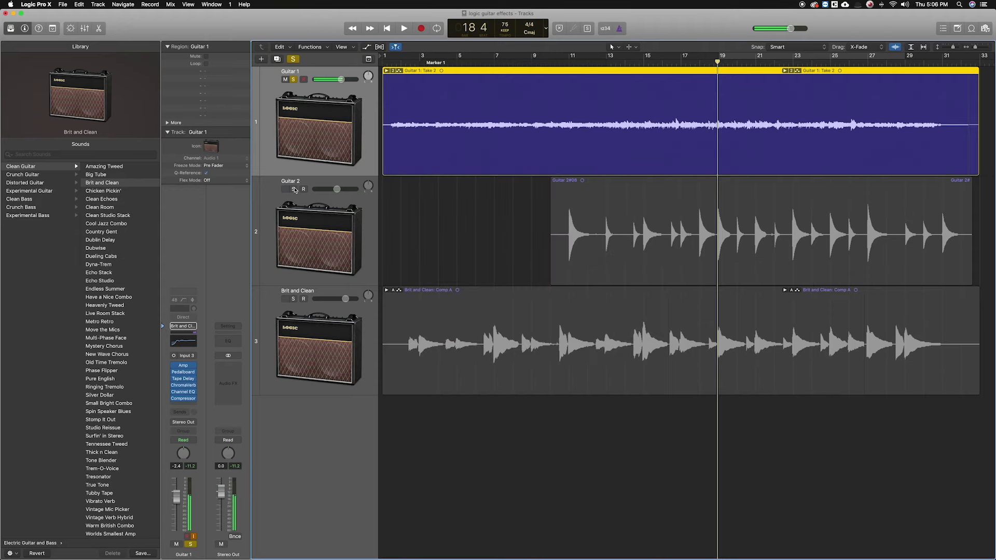
Solo the Guitar 2 track instead of Guitar 1 and move the playhead to bar 10, beat 4.
{"action": "left_click", "coordinate": [294, 81]}
{"action": "left_click", "coordinate": [293, 189]}
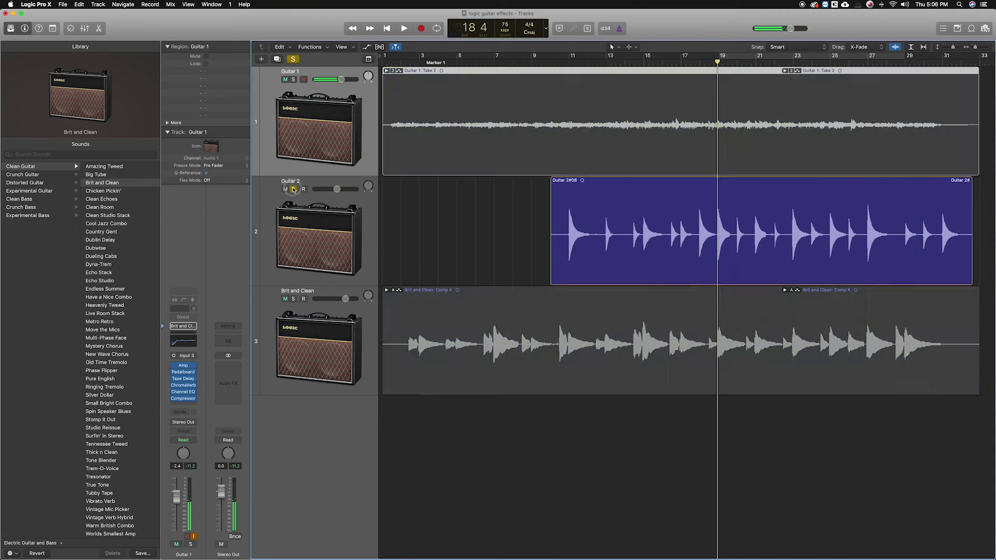
{"action": "left_click", "coordinate": [376, 210]}
{"action": "left_click", "coordinate": [563, 63]}
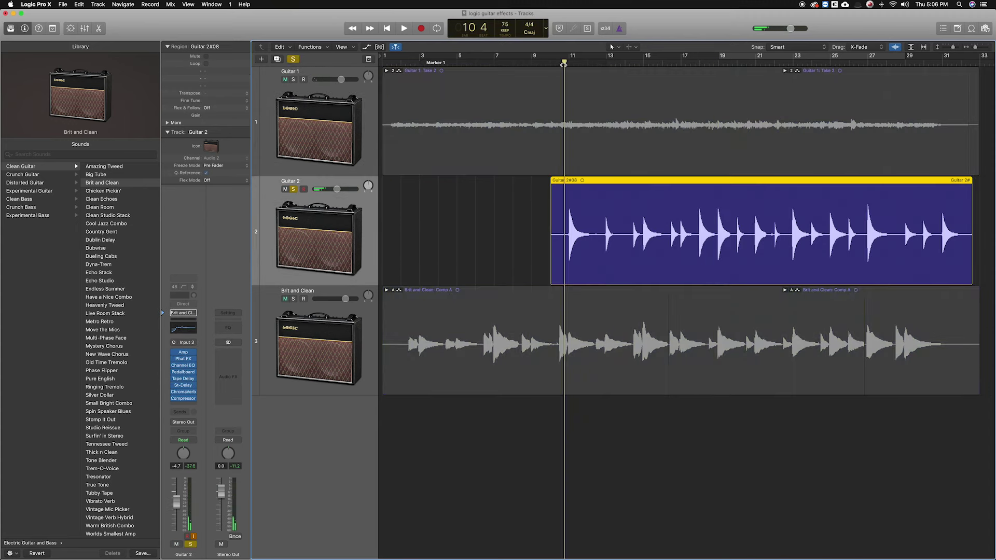
Bypass all of Guitar 2's plug-ins, from the Amp and Phat FX through to ChromaVerb and the Compressor.
{"action": "mouse_move", "coordinate": [192, 397]}
{"action": "left_click", "coordinate": [174, 352]}
{"action": "left_click", "coordinate": [173, 359]}
{"action": "left_click", "coordinate": [174, 366]}
{"action": "left_click", "coordinate": [173, 372]}
{"action": "left_click", "coordinate": [174, 379]}
{"action": "left_click", "coordinate": [173, 385]}
{"action": "left_click", "coordinate": [174, 391]}
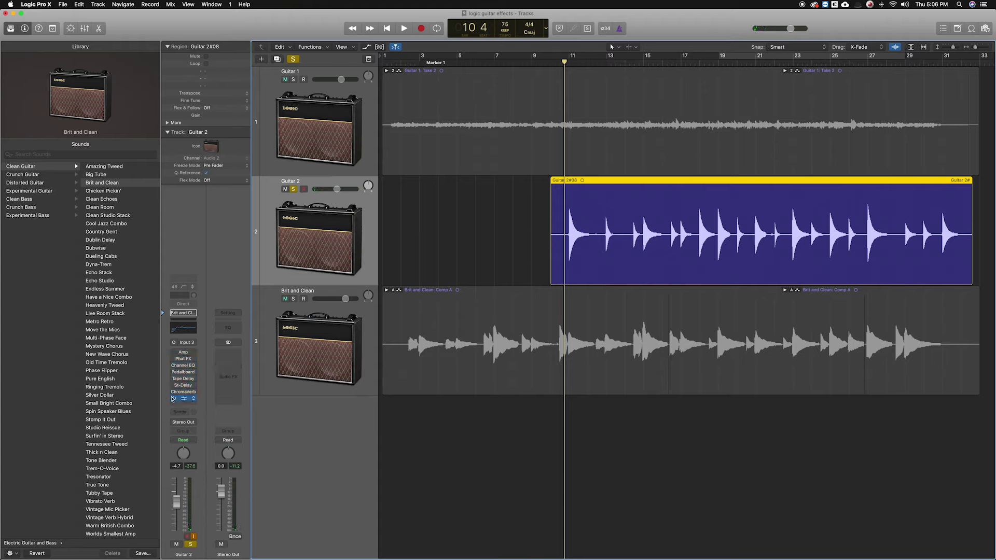
Switch on Guitar 2's Amp and Phat FX, checking the Amp Designer settings before opening Phat FX.
{"action": "left_click", "coordinate": [181, 354]}
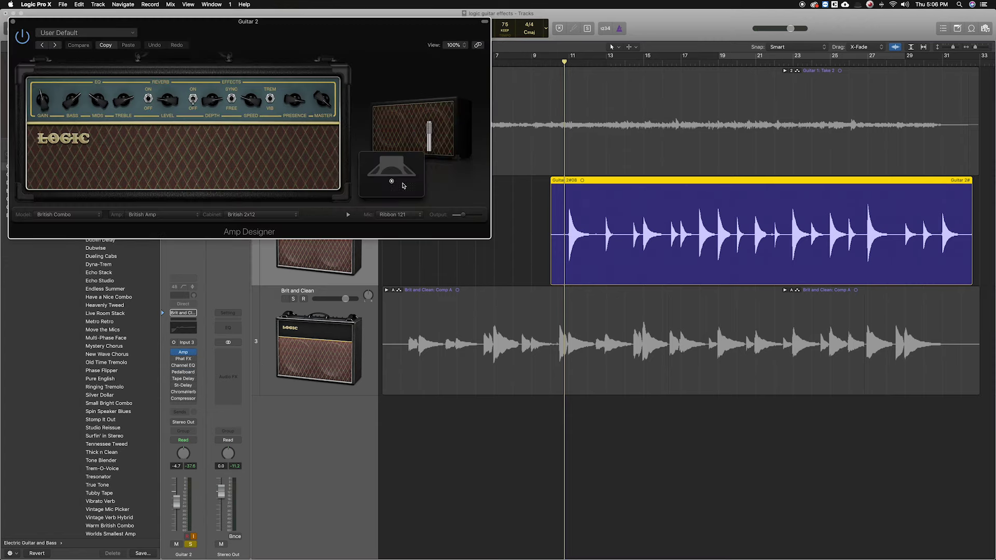
{"action": "left_click", "coordinate": [14, 23]}
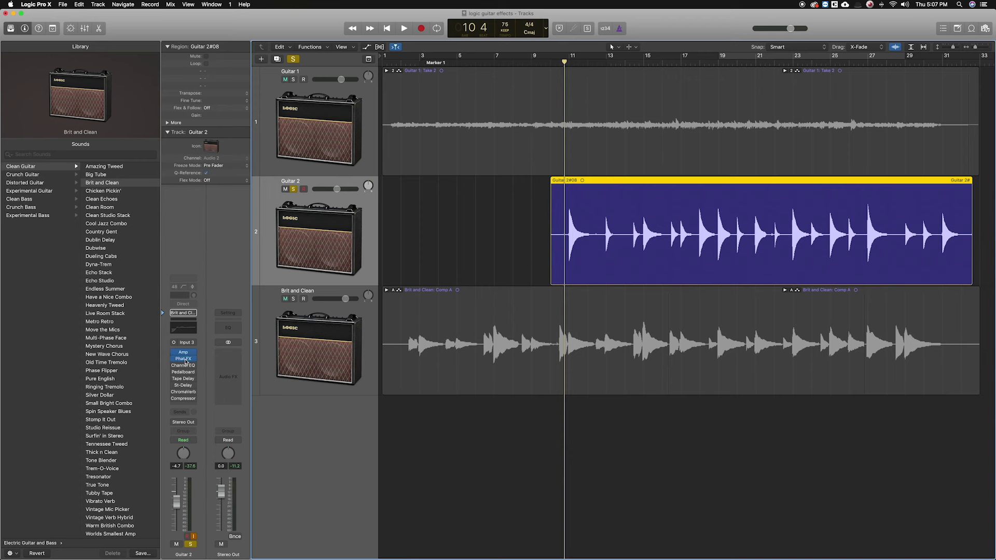
{"action": "left_click", "coordinate": [185, 359]}
{"action": "left_click_drag", "start_coordinate": [236, 32], "coordinate": [829, 141]}
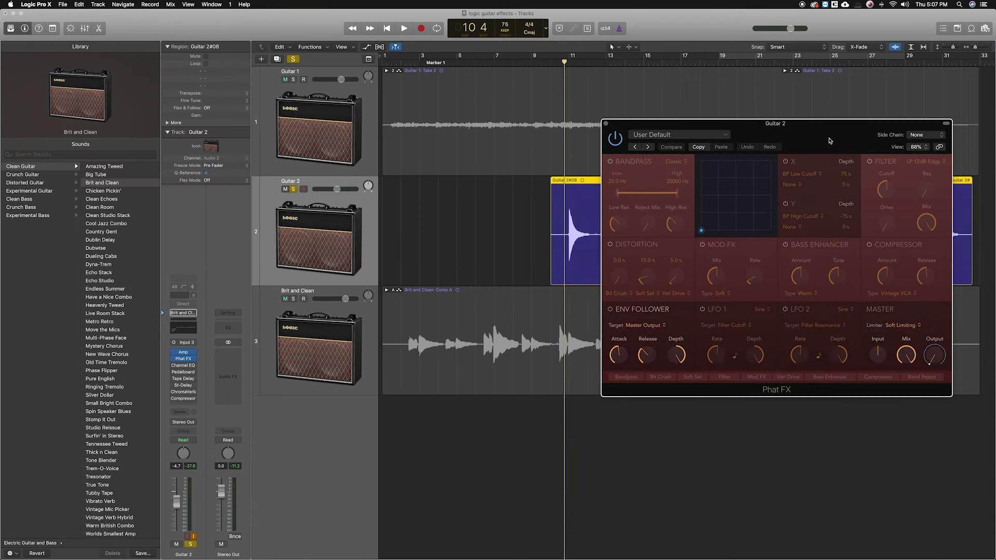
Look up the Enveloper among the Dynamics plug-ins available for Guitar 2's Phat FX slot, without replacing the effect.
{"action": "left_click", "coordinate": [194, 360]}
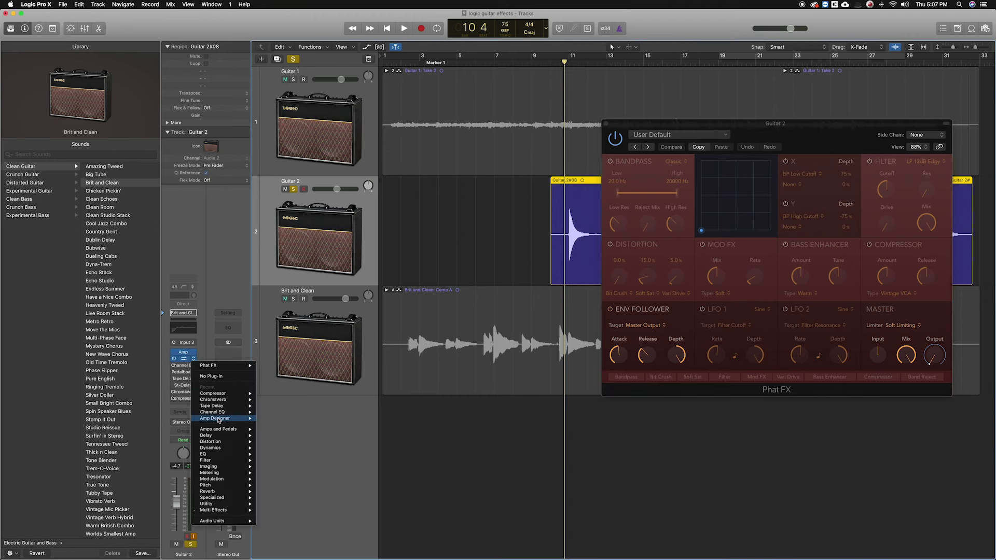
{"action": "mouse_move", "coordinate": [223, 448]}
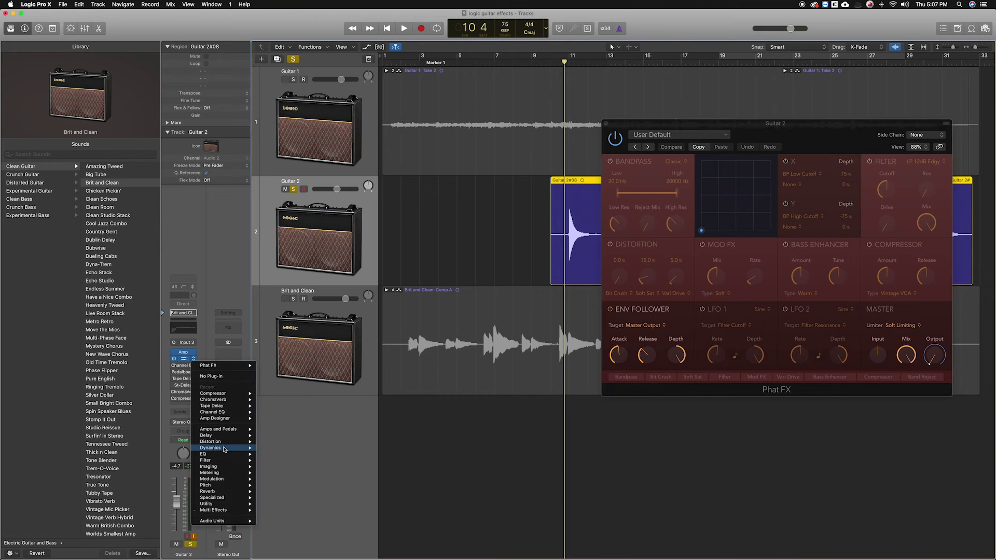
{"action": "mouse_move", "coordinate": [291, 476]}
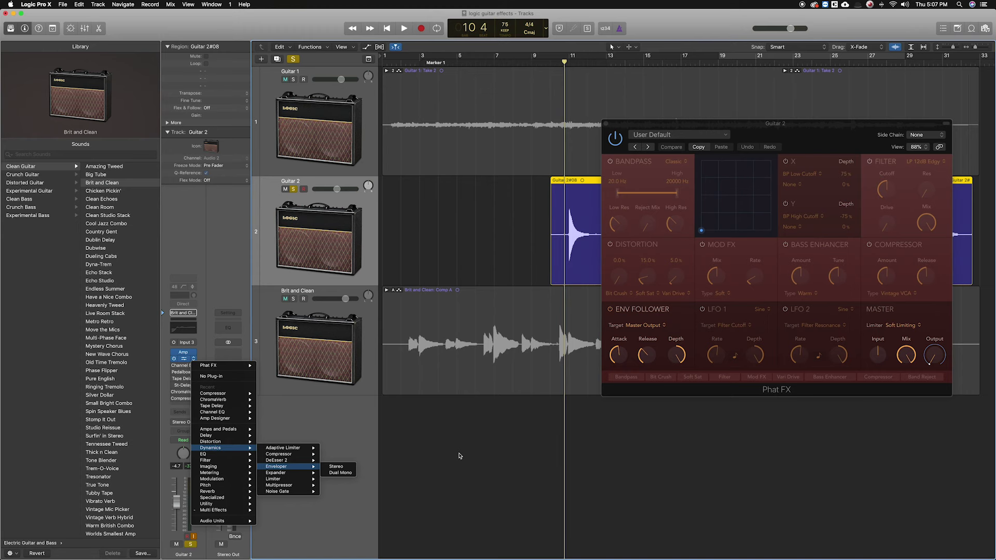
{"action": "left_click", "coordinate": [490, 459]}
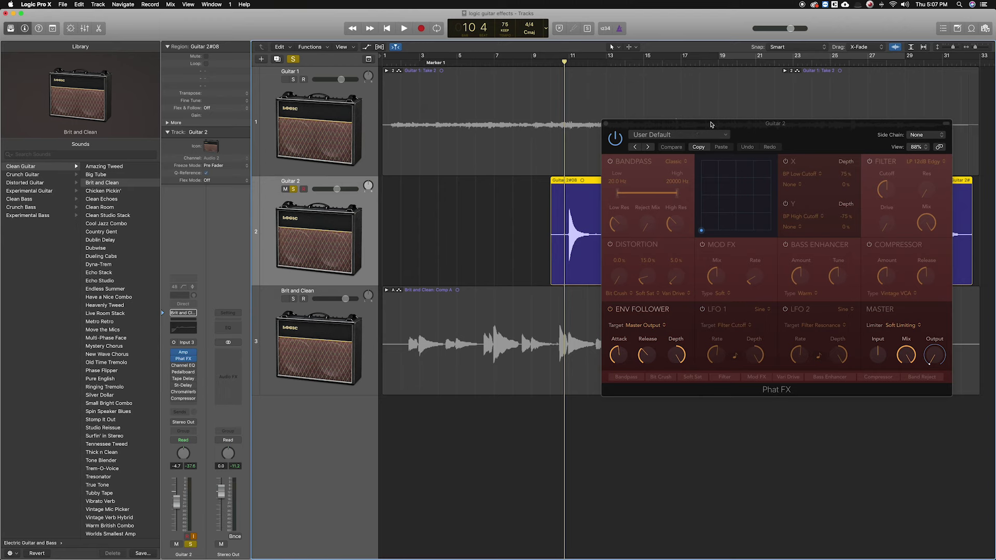
Locate the stereo version of Phat FX among the Multi Effects plug-ins.
{"action": "left_click", "coordinate": [193, 360]}
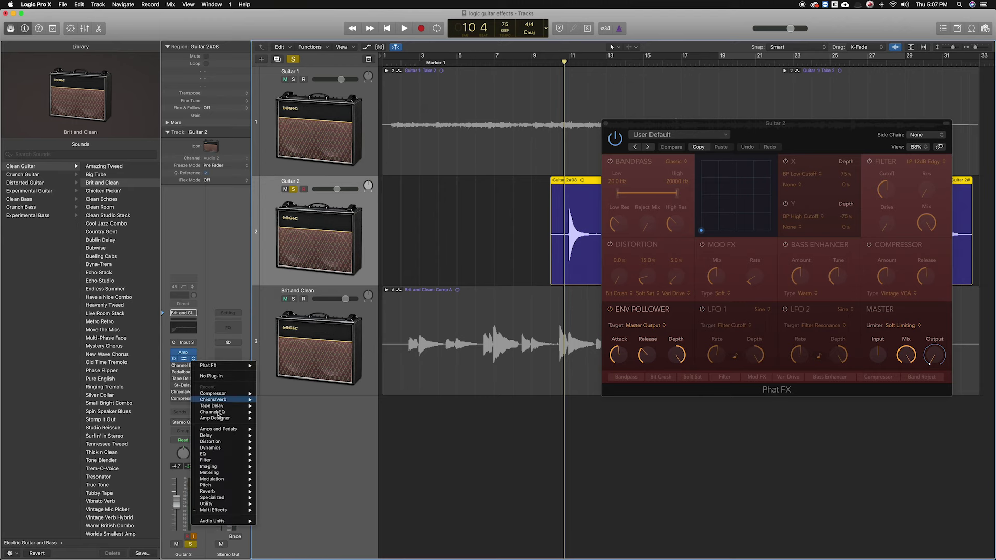
{"action": "mouse_move", "coordinate": [237, 510]}
{"action": "mouse_move", "coordinate": [274, 512]}
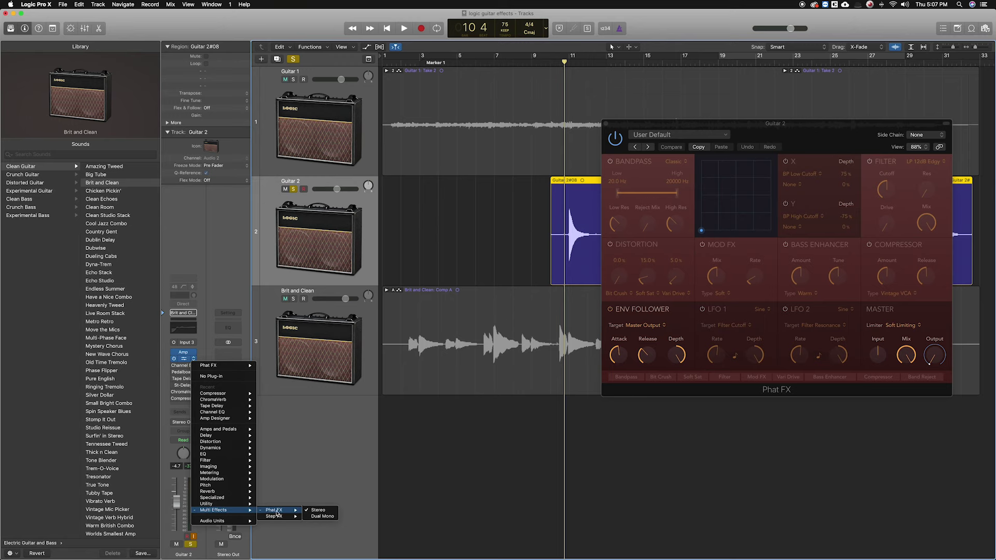
{"action": "left_click", "coordinate": [312, 510]}
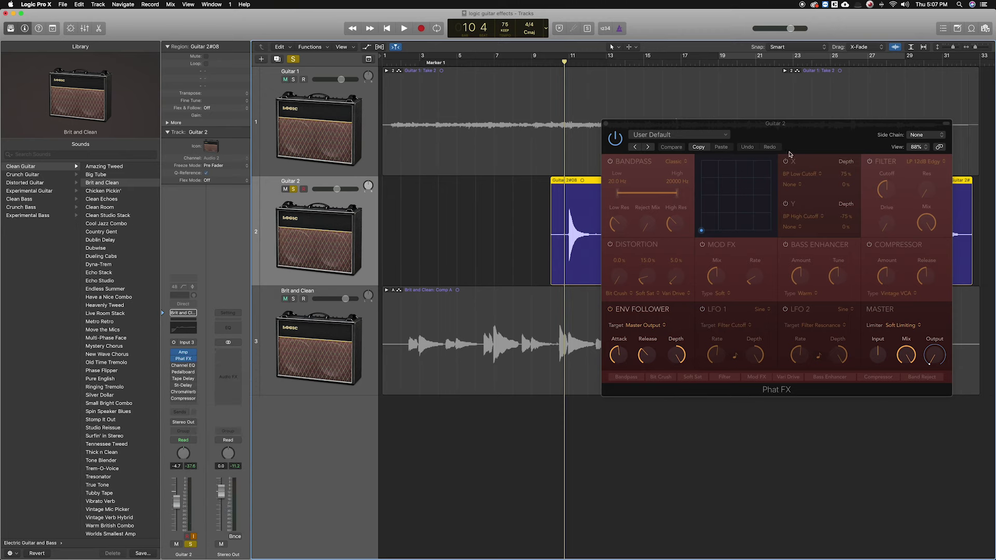
Examine the Phat FX sections, especially the envelope follower's Attack, Release and Depth and the Master Output.
{"action": "left_click_drag", "start_coordinate": [789, 157], "coordinate": [627, 143]}
{"action": "left_click_drag", "start_coordinate": [681, 128], "coordinate": [419, 148]}
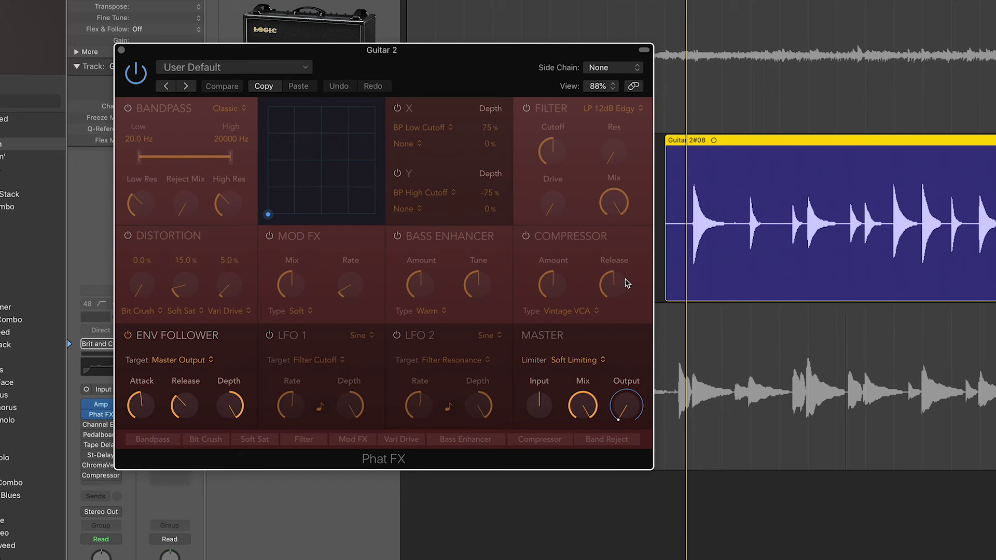
{"action": "left_click_drag", "start_coordinate": [477, 70], "coordinate": [410, 48]}
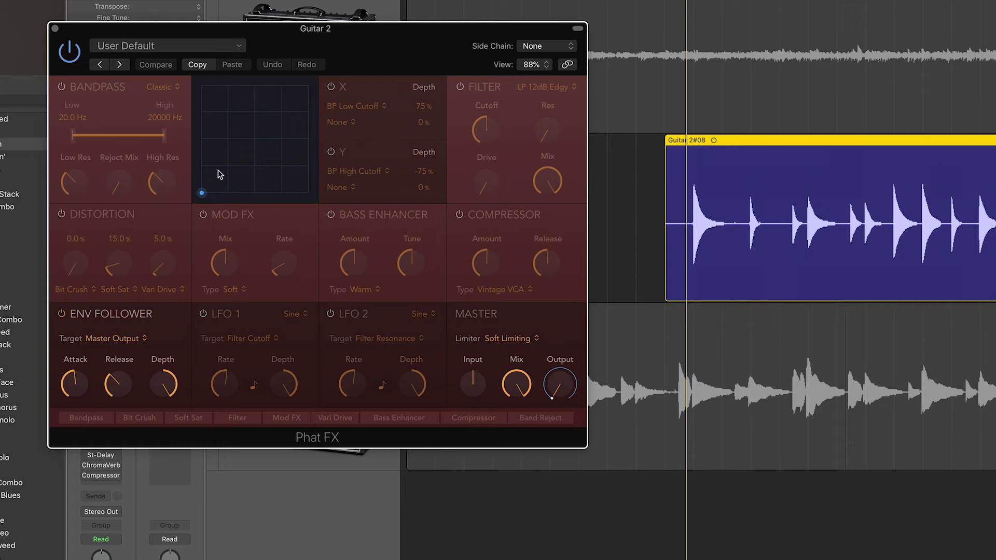
{"action": "mouse_move", "coordinate": [564, 369]}
{"action": "mouse_move", "coordinate": [177, 373]}
{"action": "left_click_drag", "start_coordinate": [363, 47], "coordinate": [576, 42]}
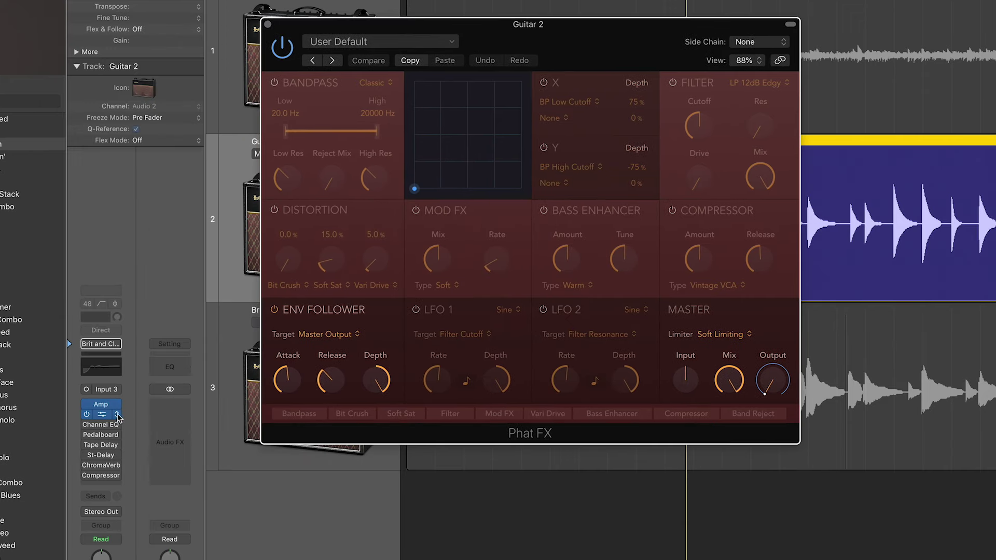
{"action": "left_click", "coordinate": [118, 416]}
{"action": "left_click", "coordinate": [605, 46]}
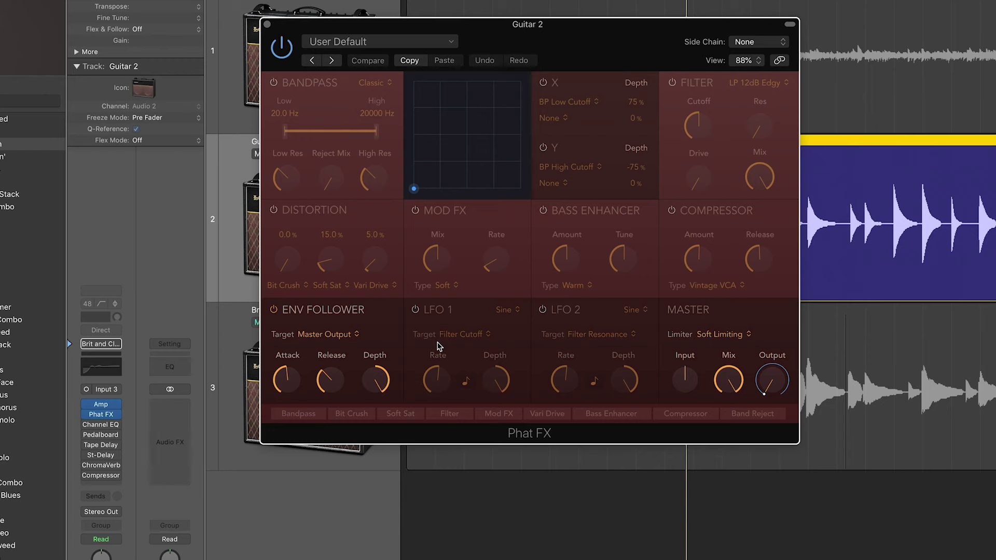
{"action": "left_click_drag", "start_coordinate": [631, 36], "coordinate": [459, 57]}
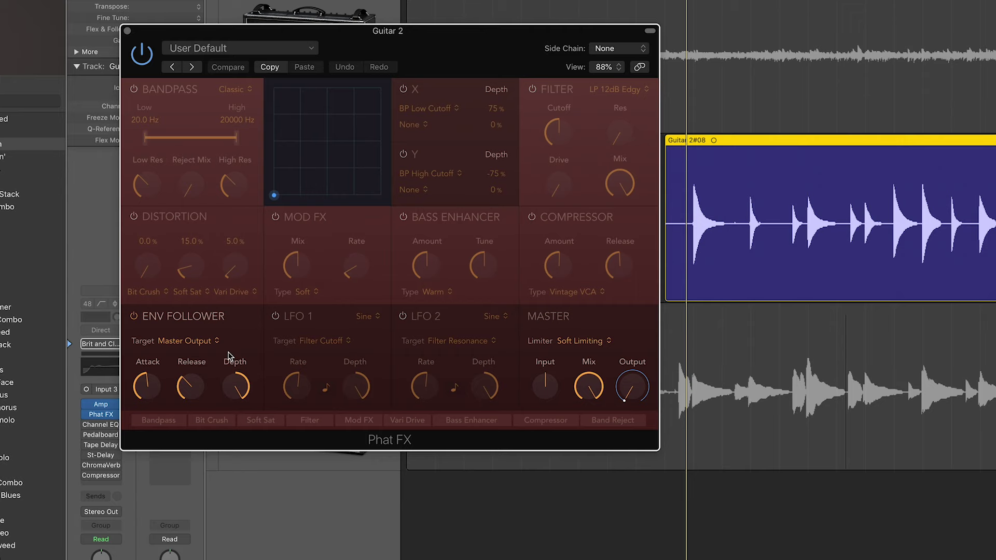
Check which targets the Phat FX envelope follower can control, keeping Master Output selected.
{"action": "left_click", "coordinate": [186, 341]}
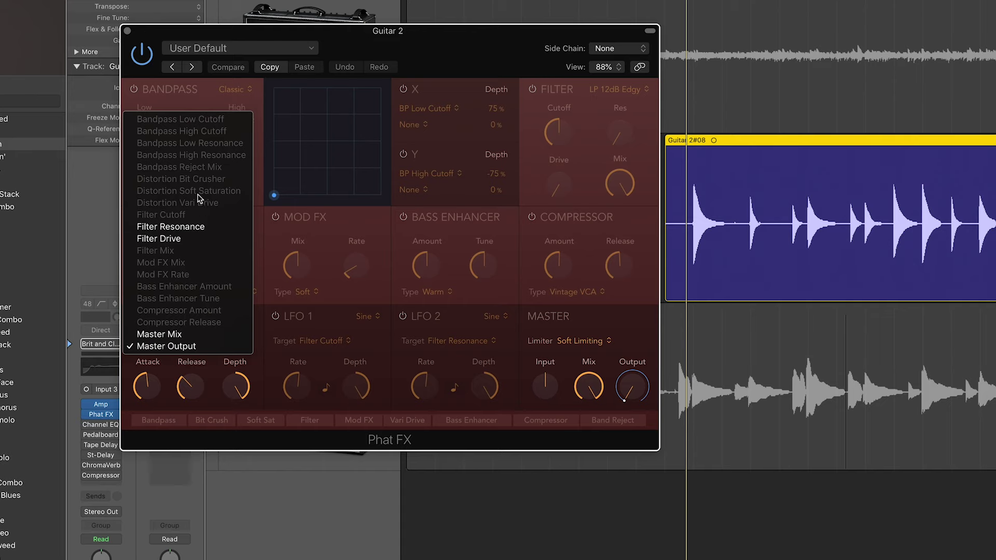
{"action": "left_click", "coordinate": [252, 346]}
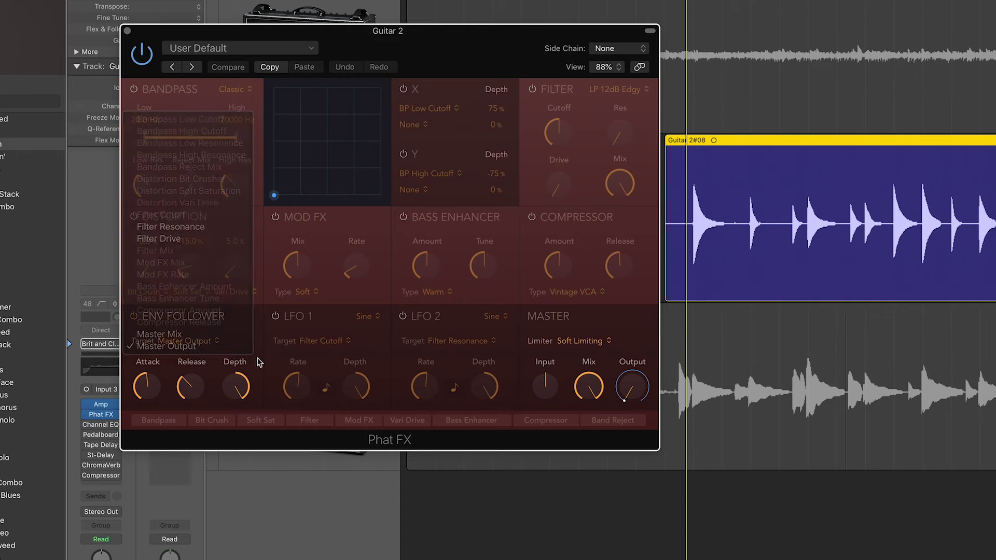
{"action": "left_click_drag", "start_coordinate": [598, 32], "coordinate": [571, 39]}
{"action": "left_click_drag", "start_coordinate": [481, 64], "coordinate": [530, 104]}
Bypass Phat FX on Guitar 2 and audition the track without its envelope effect.
{"action": "left_click", "coordinate": [88, 418]}
{"action": "key", "text": "space"}
{"action": "key", "text": "space"}
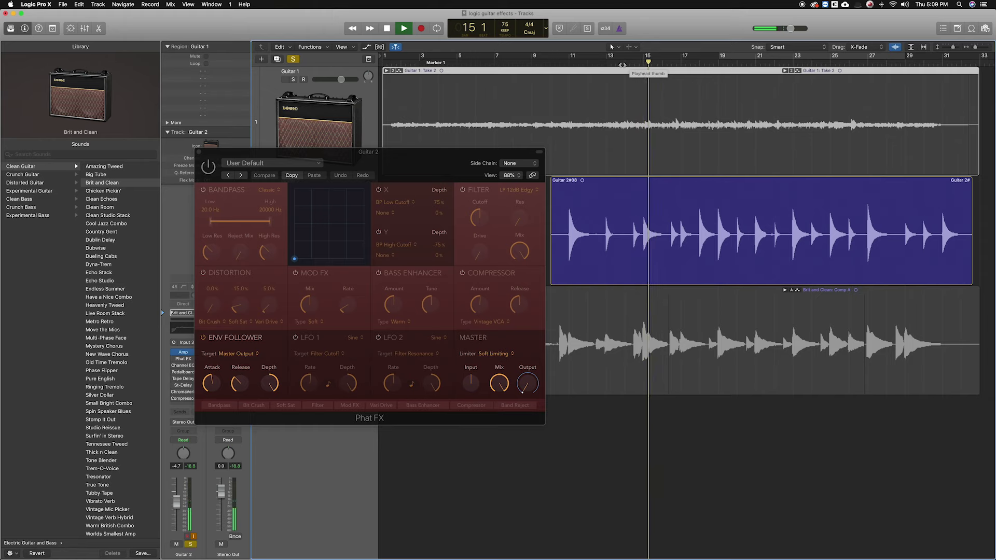
{"action": "key", "text": "space"}
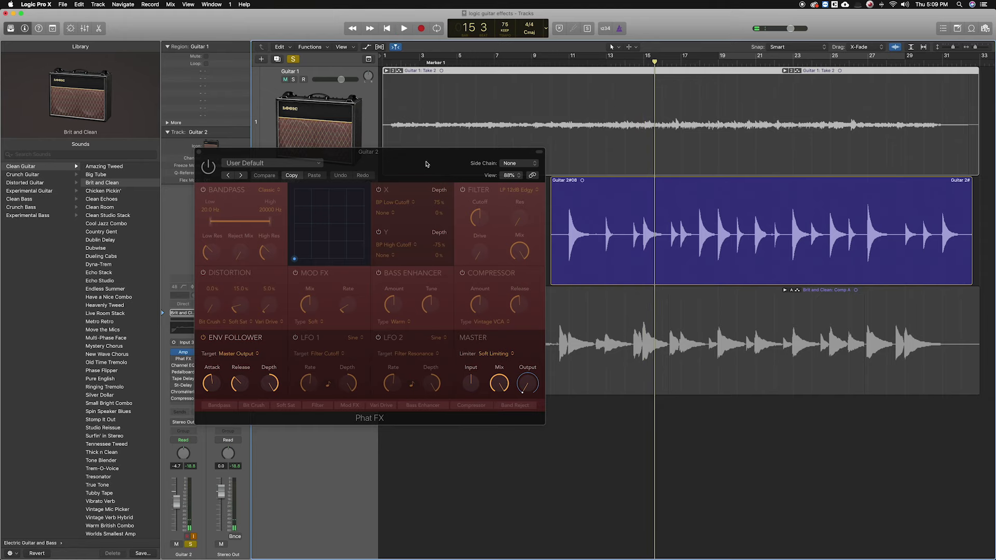
Switch Phat FX back on and play Guitar 2 from bar 10, watching how the envelope moves the Output control.
{"action": "left_click_drag", "start_coordinate": [426, 164], "coordinate": [440, 155]}
{"action": "left_click", "coordinate": [198, 370]}
{"action": "left_click_drag", "start_coordinate": [423, 162], "coordinate": [396, 164]}
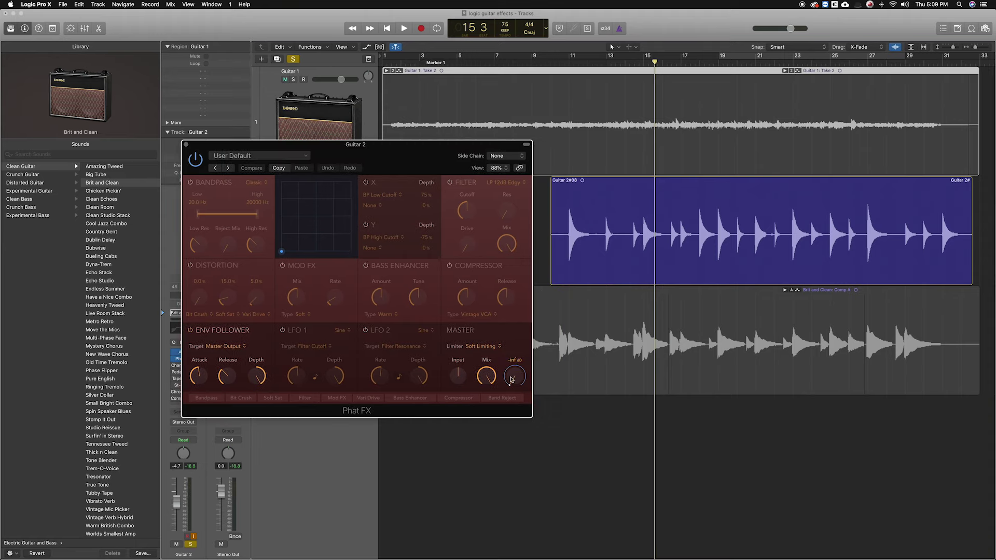
{"action": "left_click", "coordinate": [560, 62]}
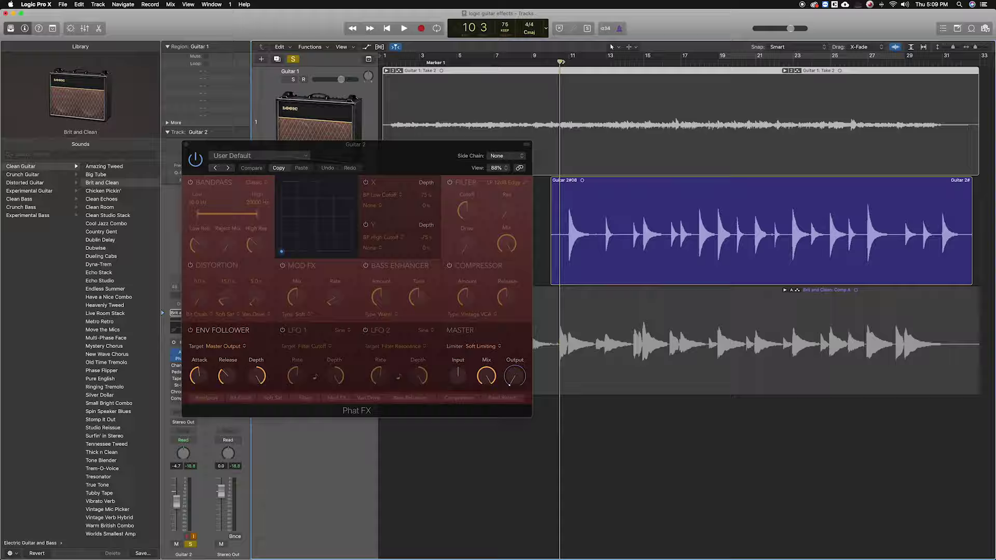
{"action": "key", "text": "space"}
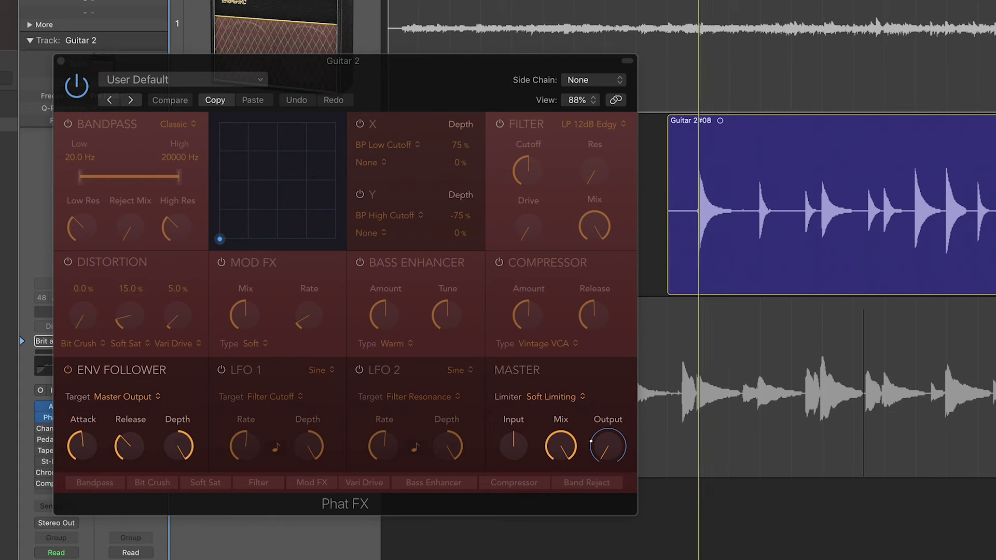
{"action": "mouse_move", "coordinate": [624, 456]}
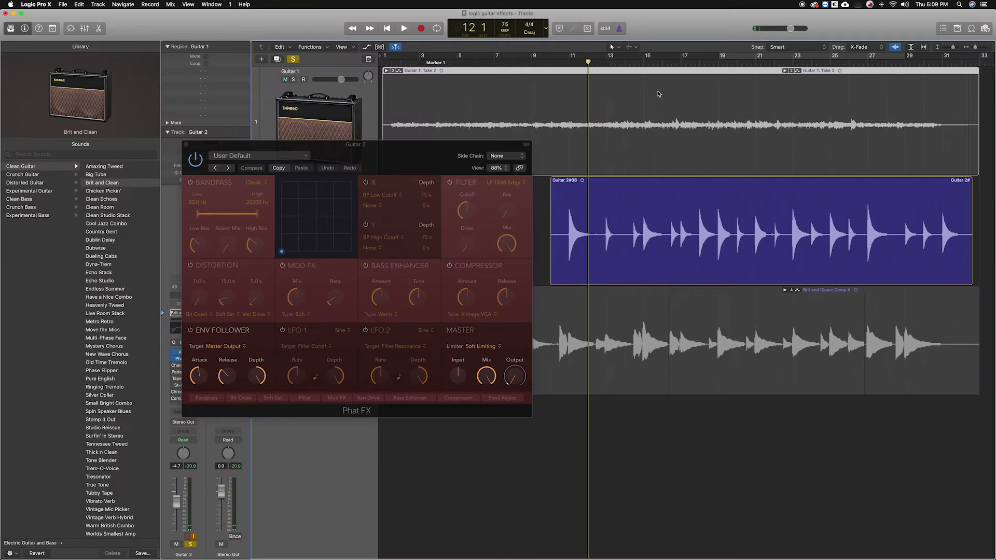
Audition Guitar 2 from about bar 14, watching how the Phat FX envelope follower moves the Master Output.
{"action": "mouse_move", "coordinate": [205, 382]}
{"action": "mouse_move", "coordinate": [505, 388]}
{"action": "left_click", "coordinate": [635, 65]}
{"action": "left_click_drag", "start_coordinate": [634, 64], "coordinate": [631, 65]}
{"action": "key", "text": "space"}
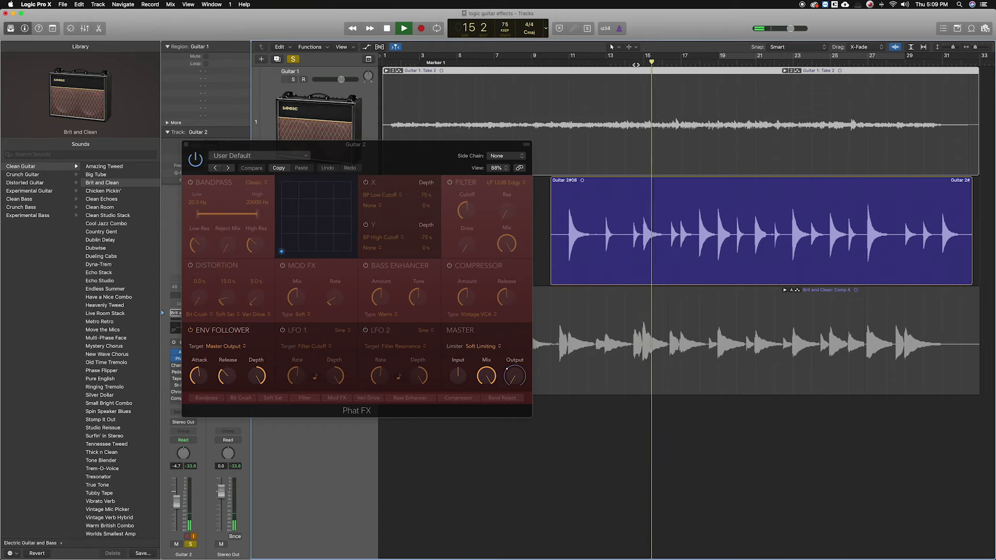
{"action": "key", "text": "space"}
Lengthen the Phat FX envelope follower's Release in two stages, auditioning Guitar 2 from about bar 11 and from bar 14.
{"action": "left_click_drag", "start_coordinate": [228, 377], "coordinate": [236, 367]}
{"action": "left_click", "coordinate": [568, 63]}
{"action": "key", "text": "space"}
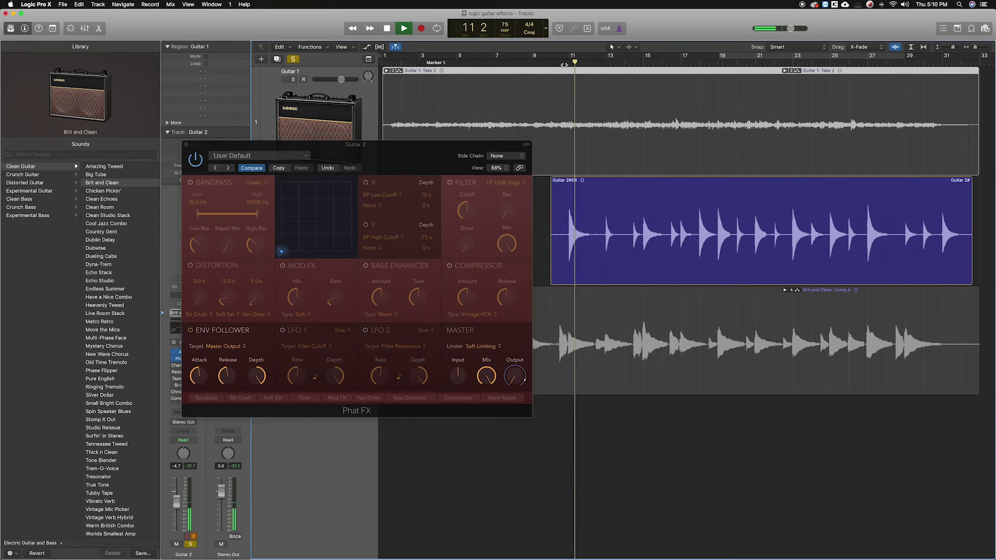
{"action": "key", "text": "space"}
{"action": "left_click", "coordinate": [231, 369]}
{"action": "left_click", "coordinate": [632, 66]}
{"action": "key", "text": "space"}
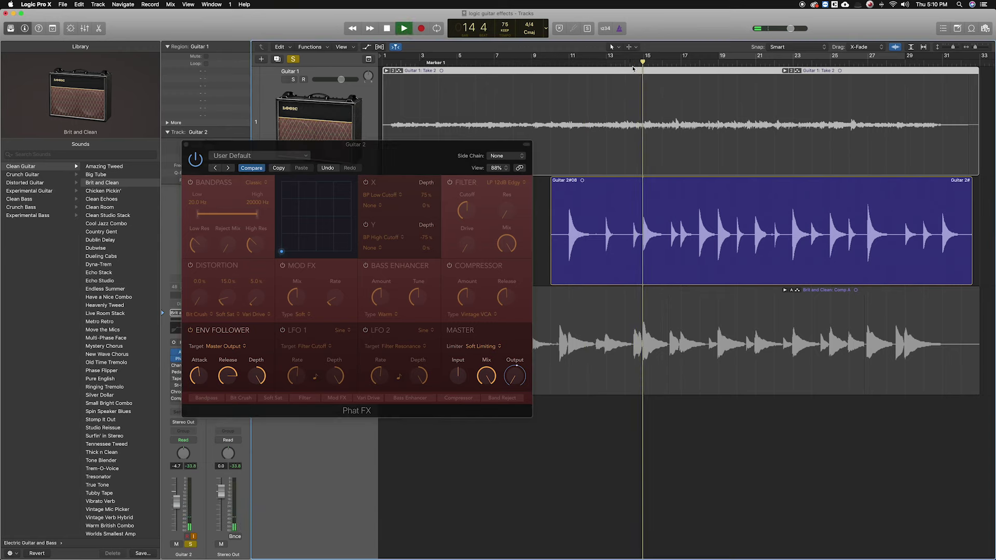
{"action": "key", "text": "space"}
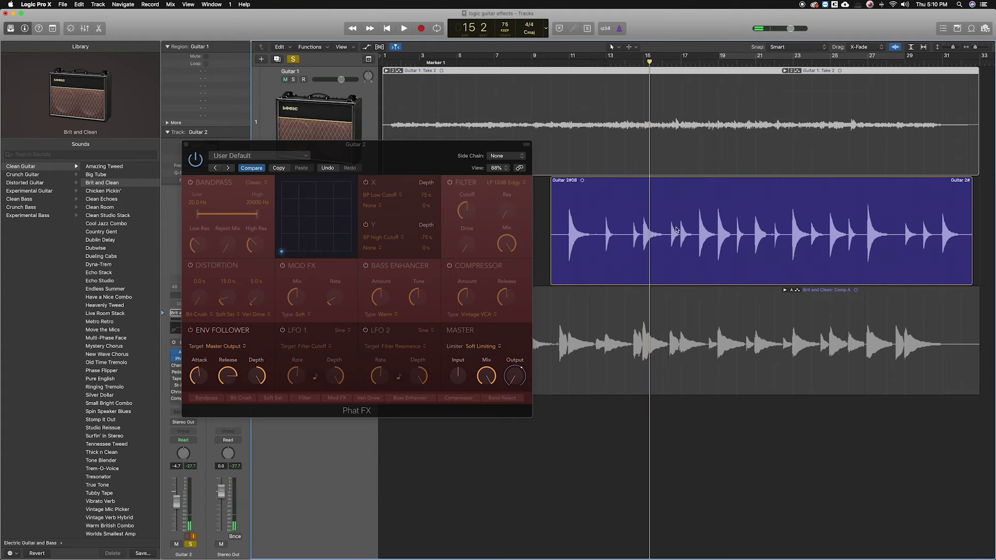
Shorten the envelope follower's Release through 3.88 s and below while auditioning Guitar 2 from about bar 14.
{"action": "left_click", "coordinate": [229, 377]}
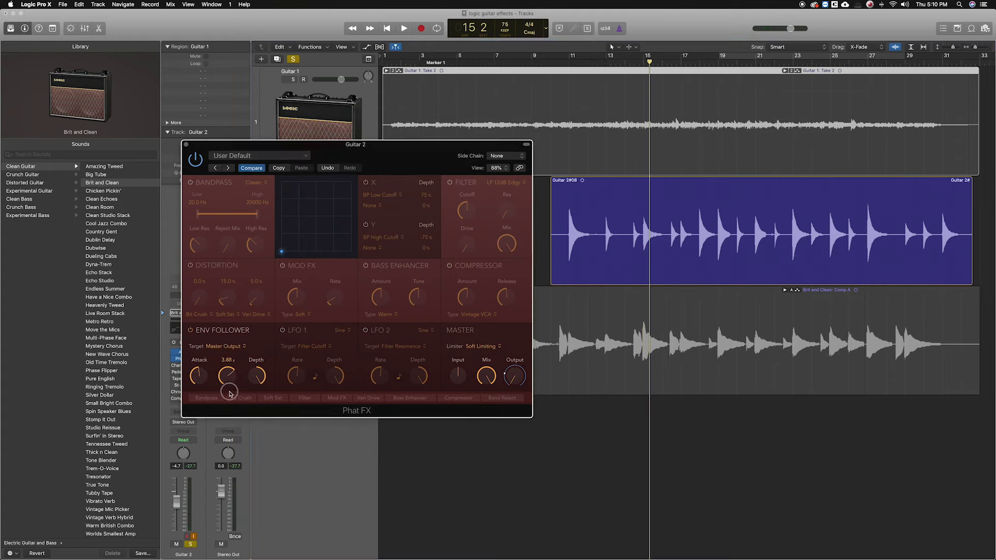
{"action": "double_click", "coordinate": [633, 63]}
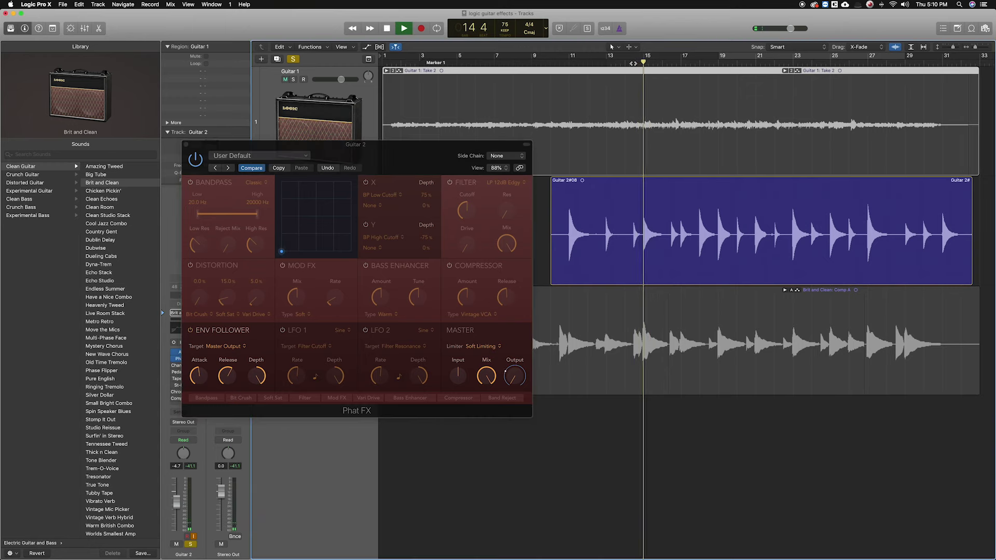
{"action": "left_click_drag", "start_coordinate": [227, 375], "coordinate": [229, 383]}
{"action": "key", "text": "space"}
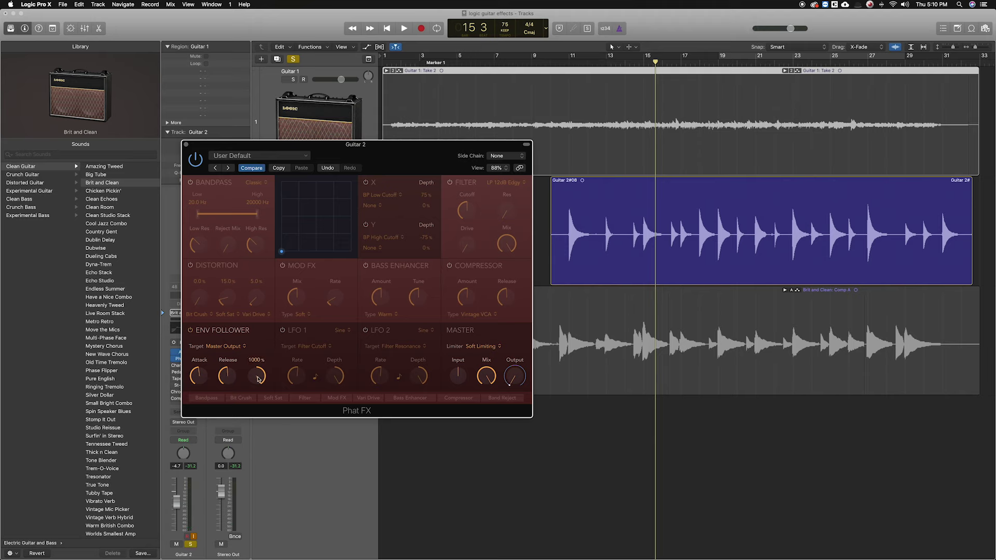
Close Phat FX, then switch on Guitar 2's Pedalboard and place its window below the Guitar 2 region.
{"action": "left_click", "coordinate": [187, 144]}
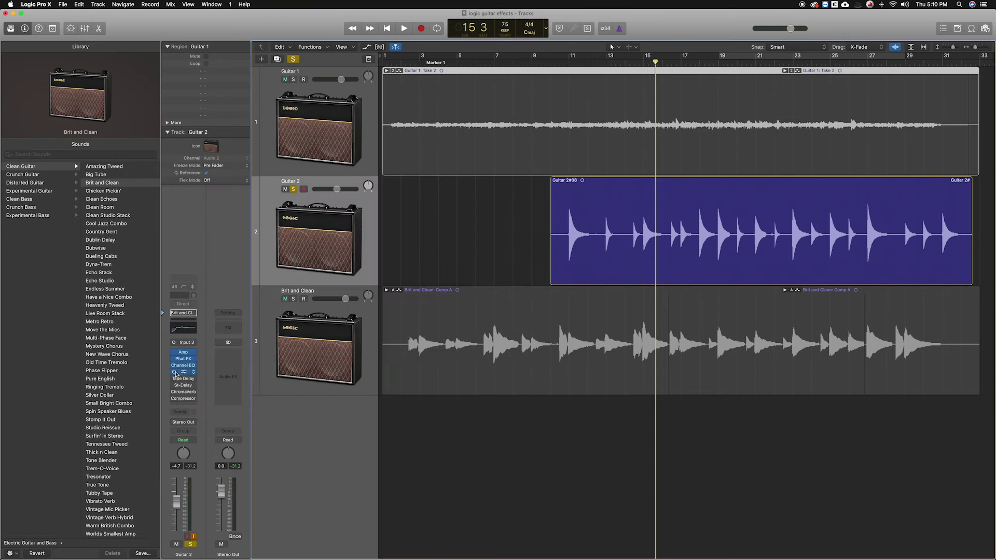
{"action": "left_click", "coordinate": [183, 372]}
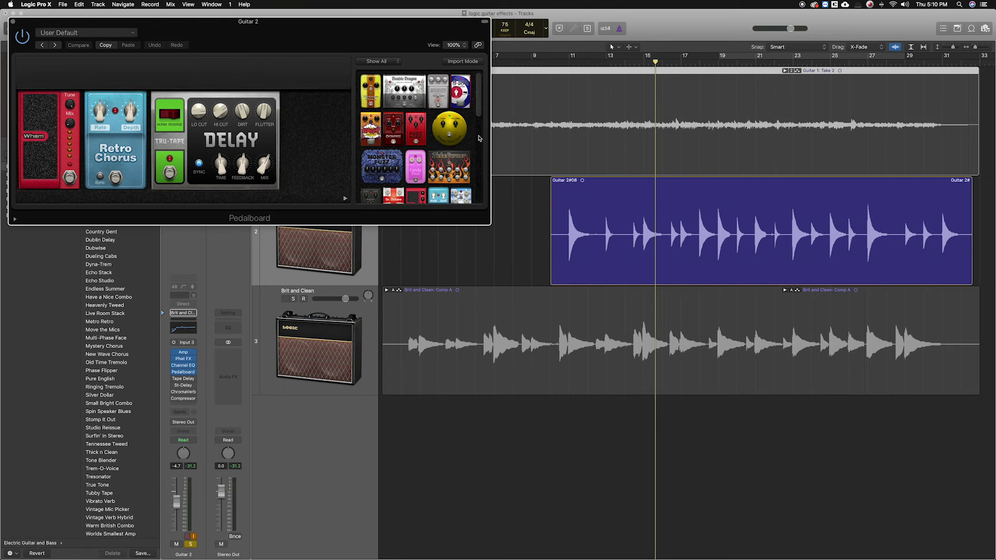
{"action": "left_click_drag", "start_coordinate": [296, 44], "coordinate": [633, 224]}
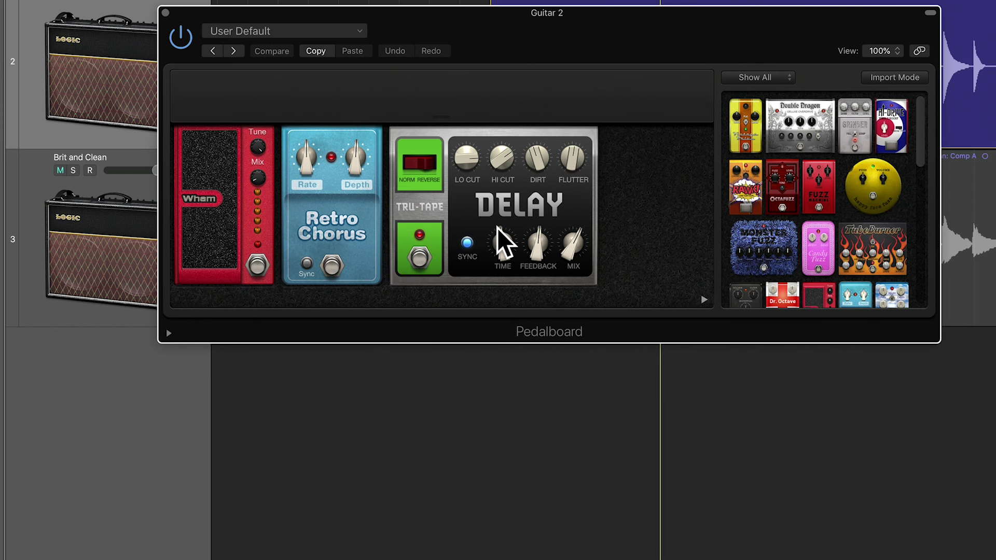
{"action": "left_click_drag", "start_coordinate": [560, 14], "coordinate": [497, 203]}
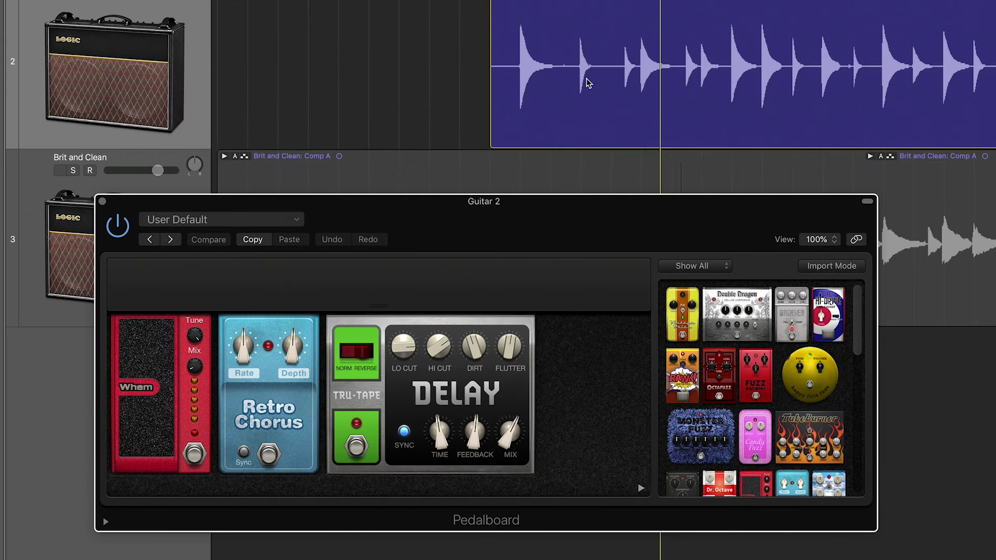
Audition Guitar 2 with the Retro Chorus and Tru-Tape Delay pedals bypassed, then with only the Retro Chorus switched back on.
{"action": "left_click", "coordinate": [269, 456]}
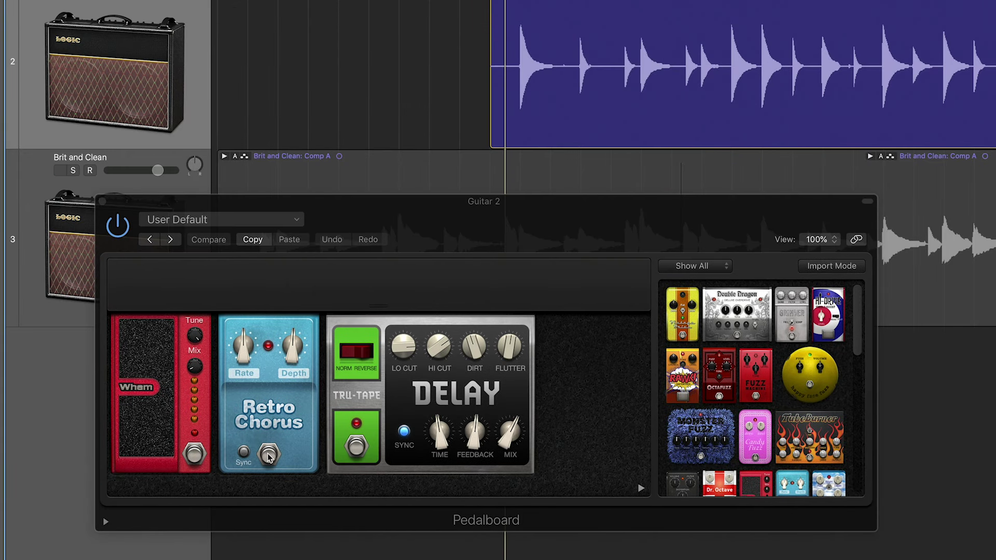
{"action": "left_click", "coordinate": [360, 452]}
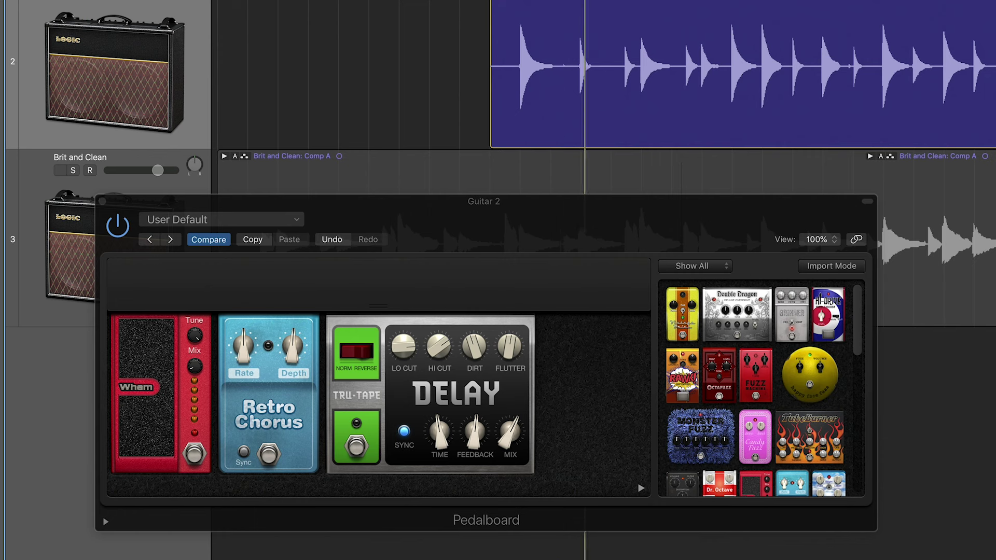
{"action": "left_click", "coordinate": [272, 460]}
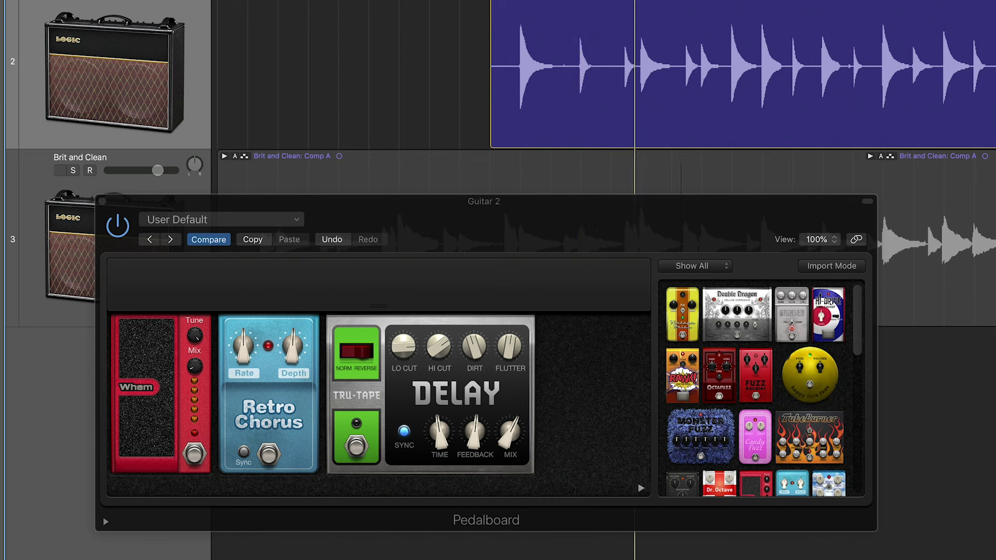
{"action": "key", "text": "space"}
Bypass the Retro Chorus, audition Guitar 2 with the Tru-Tape Delay pedal on, and close the Pedalboard.
{"action": "left_click", "coordinate": [257, 460]}
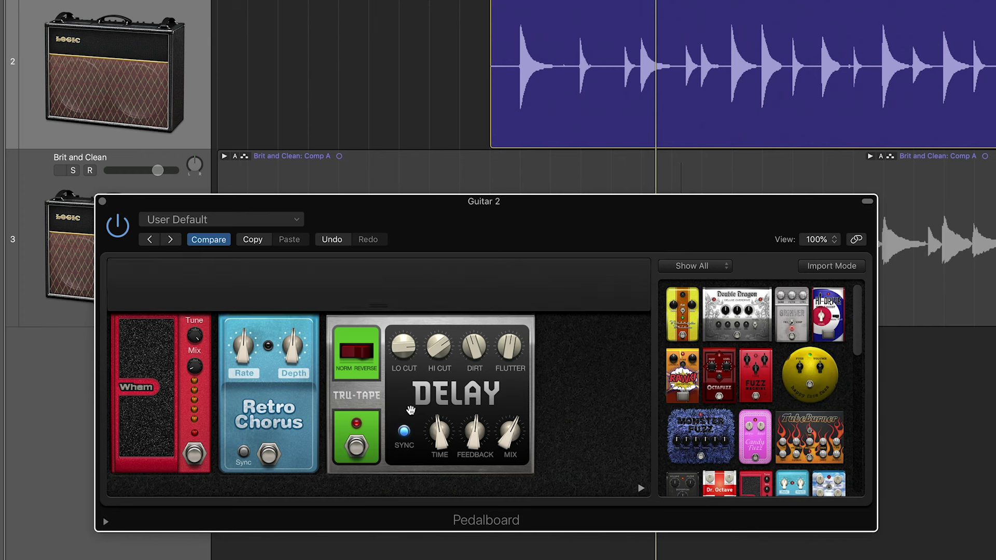
{"action": "mouse_move", "coordinate": [443, 435]}
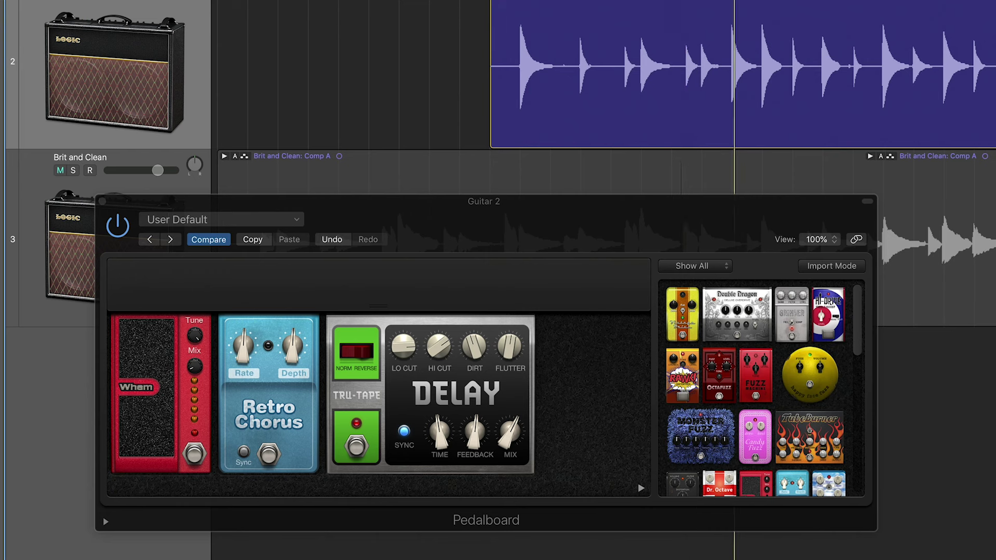
{"action": "key", "text": "space"}
{"action": "left_click", "coordinate": [103, 201]}
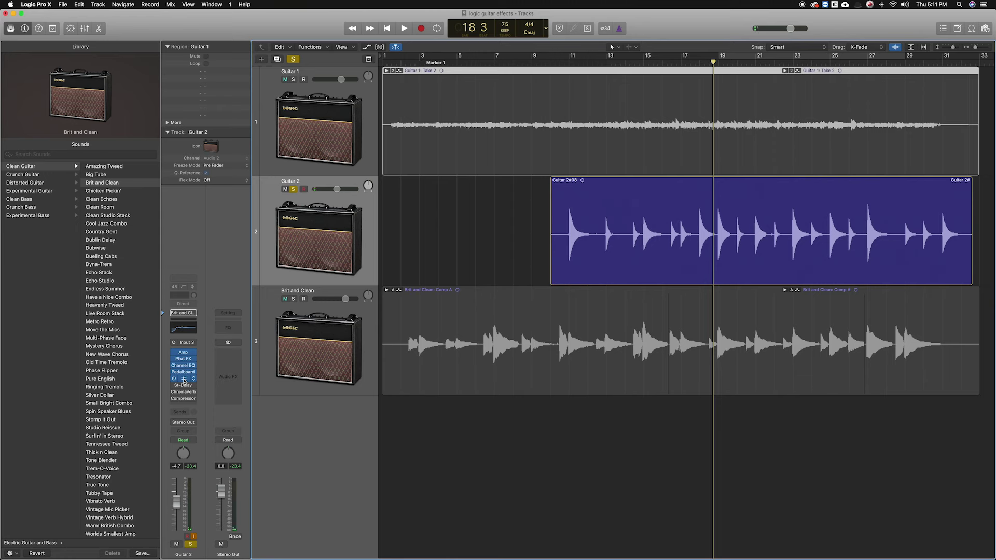
Switch on Guitar 2's Tape Delay, review its settings and audition the track from bar 17.
{"action": "left_click", "coordinate": [184, 381]}
{"action": "left_click_drag", "start_coordinate": [240, 31], "coordinate": [566, 165]}
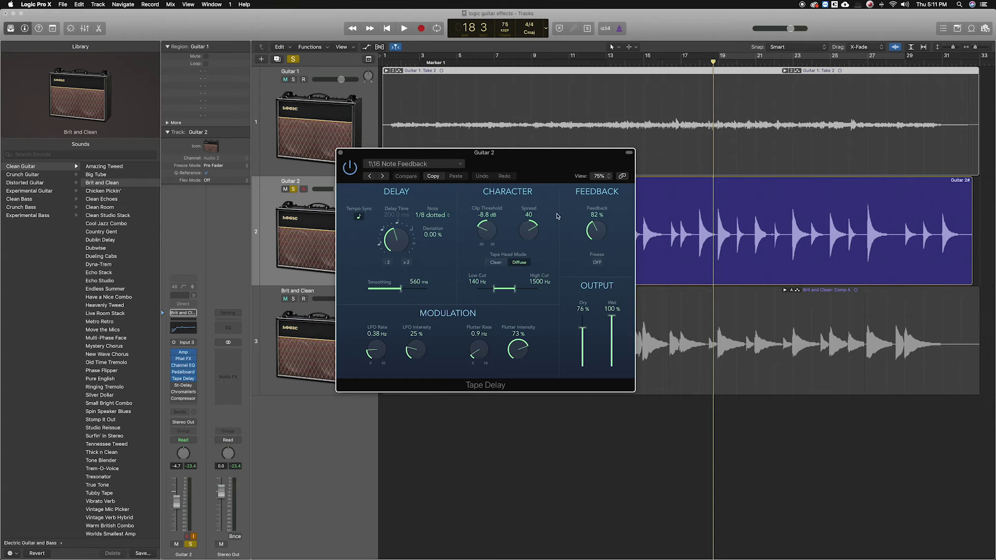
{"action": "left_click_drag", "start_coordinate": [607, 104], "coordinate": [552, 313]}
{"action": "left_click", "coordinate": [691, 63]}
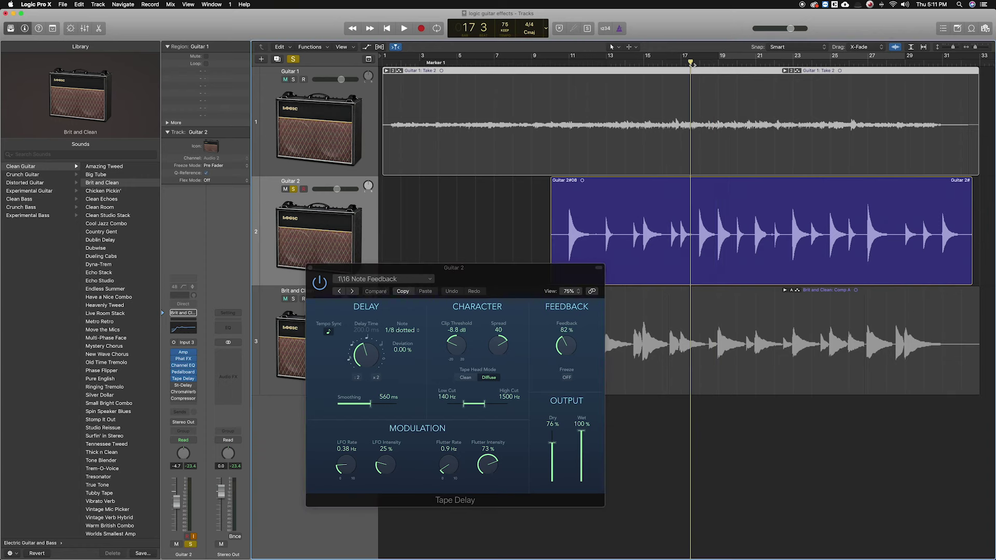
{"action": "key", "text": "space"}
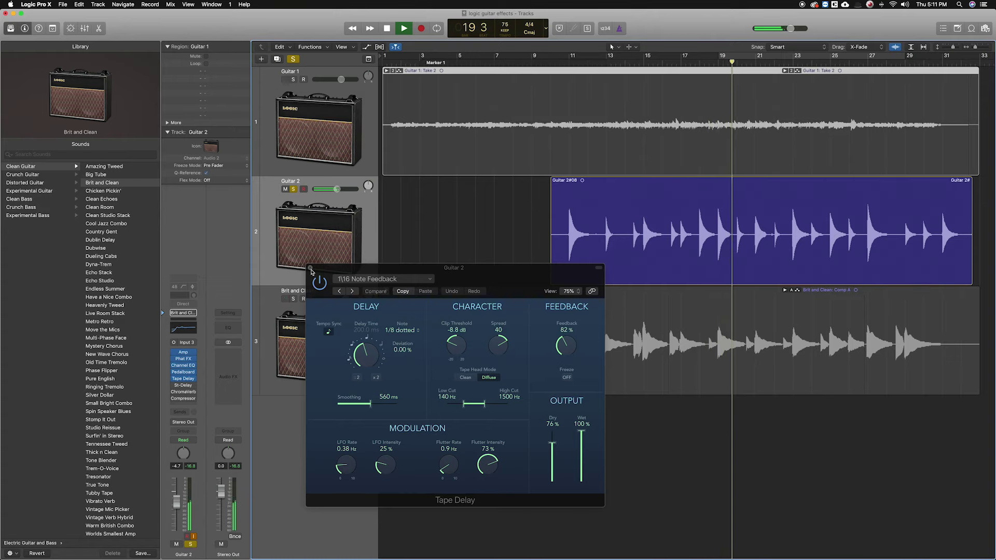
{"action": "left_click", "coordinate": [310, 268]}
{"action": "key", "text": "space"}
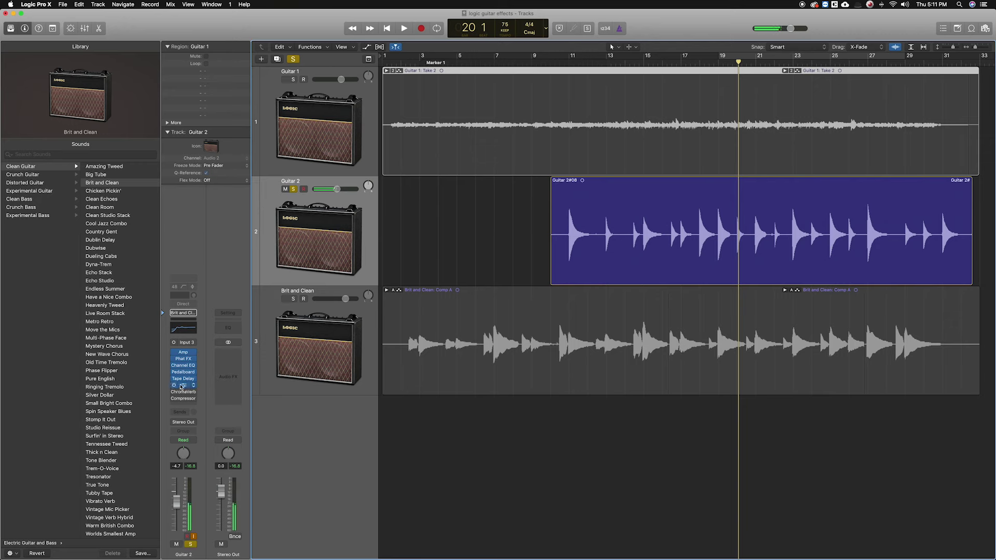
Switch on Guitar 2's Stereo Delay and set its left delay Input to L + R.
{"action": "left_click", "coordinate": [183, 386]}
{"action": "left_click_drag", "start_coordinate": [213, 29], "coordinate": [637, 136]}
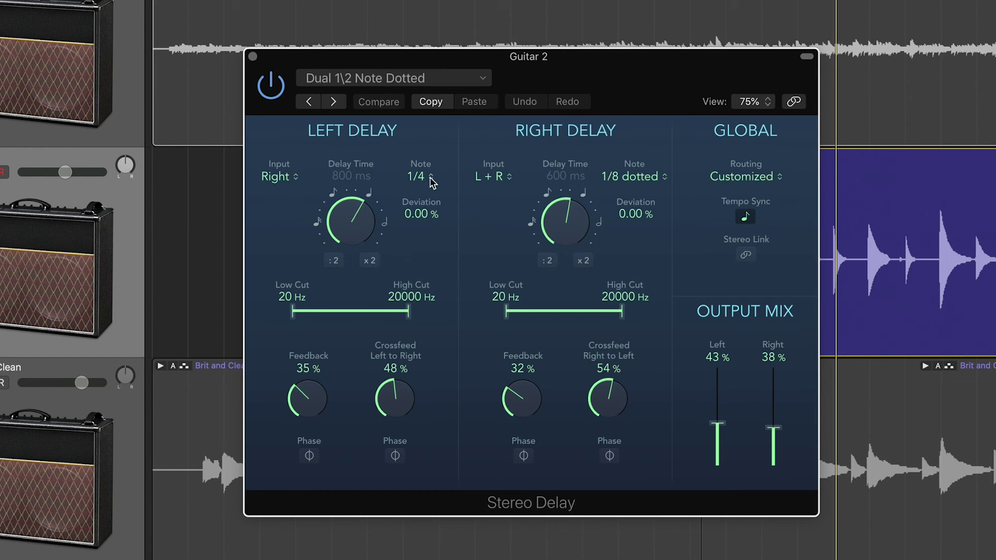
{"action": "left_click", "coordinate": [280, 177]}
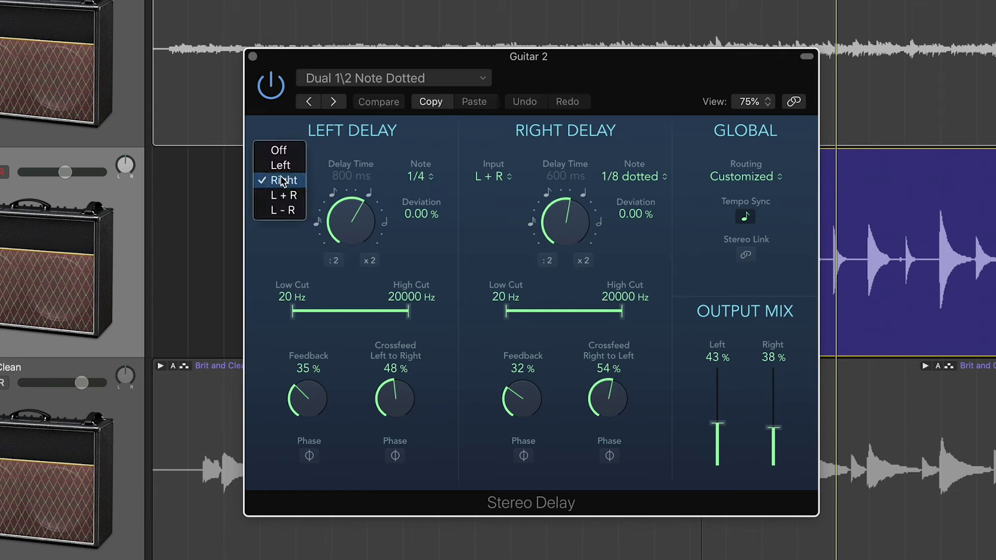
{"action": "left_click", "coordinate": [300, 197]}
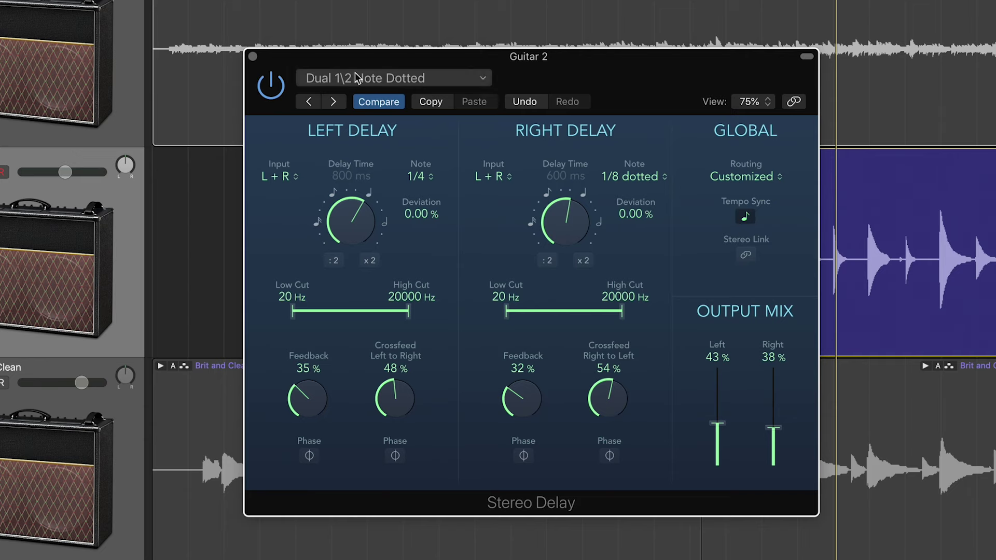
{"action": "left_click", "coordinate": [253, 56]}
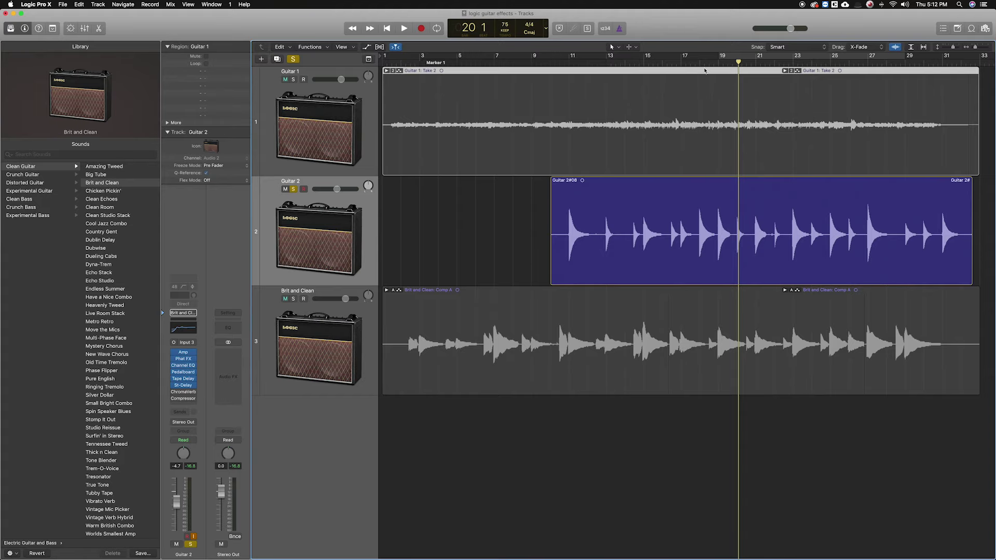
Audition Guitar 2's Stereo Delay from about bar 17, toggling it on and off with Phat FX, Channel EQ, Pedalboard and Tape Delay bypassed.
{"action": "left_click_drag", "start_coordinate": [701, 63], "coordinate": [696, 64]}
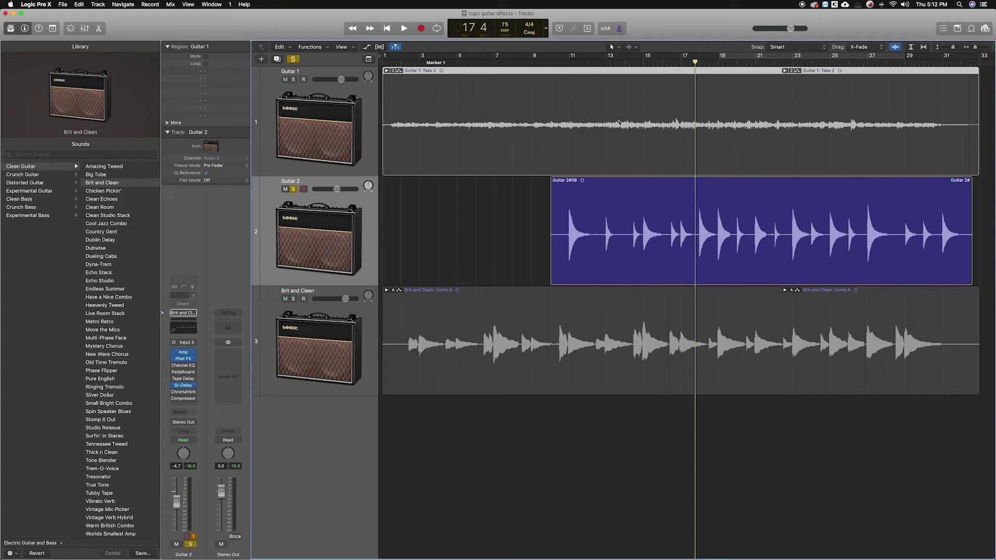
{"action": "key", "text": "space"}
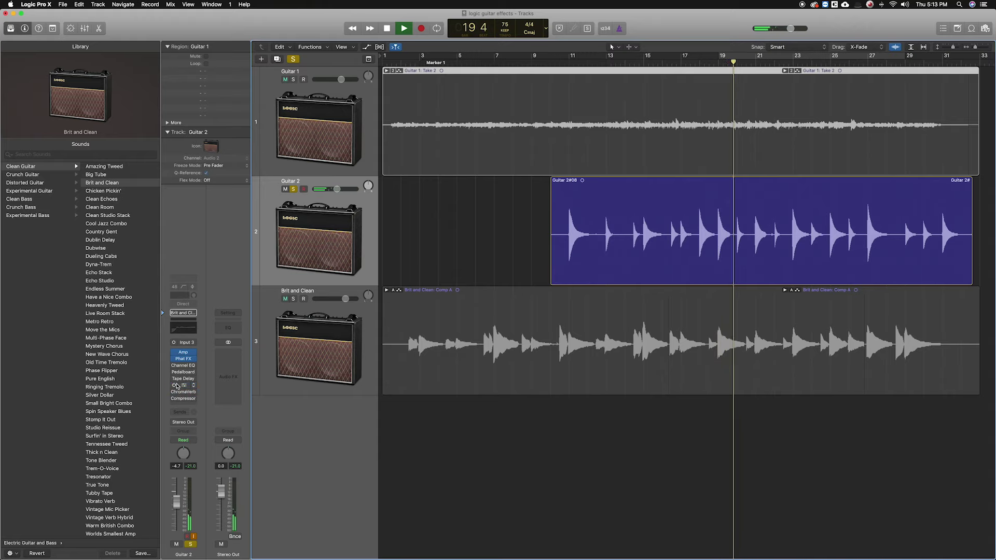
{"action": "left_click", "coordinate": [175, 384]}
{"action": "left_click", "coordinate": [173, 385]}
{"action": "left_click", "coordinate": [173, 386]}
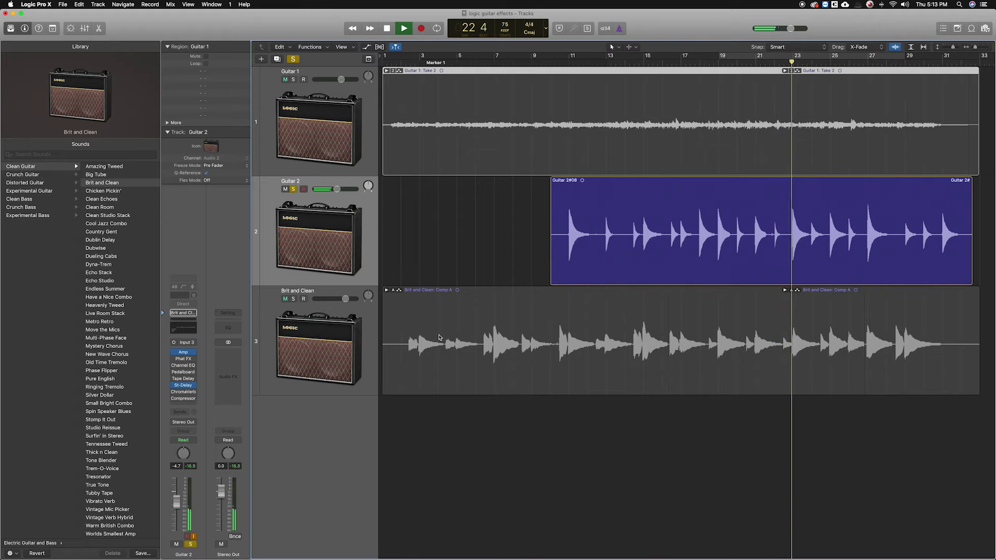
{"action": "key", "text": "space"}
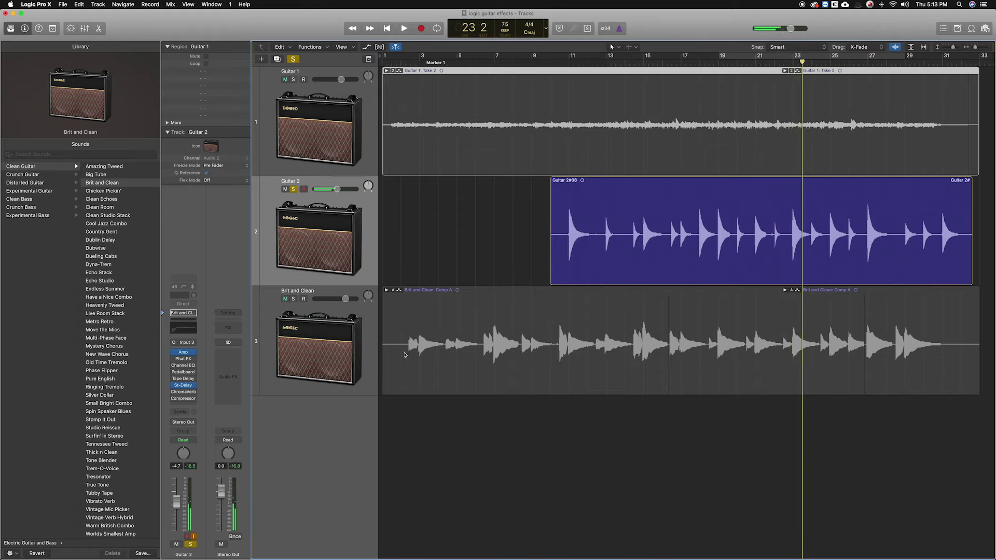
Re-enable Guitar 2's Phat FX, Channel EQ, Pedalboard and Tape Delay, and audition the chain from about bar 17.
{"action": "left_click", "coordinate": [174, 379]}
{"action": "left_click", "coordinate": [174, 373]}
{"action": "left_click", "coordinate": [174, 373]}
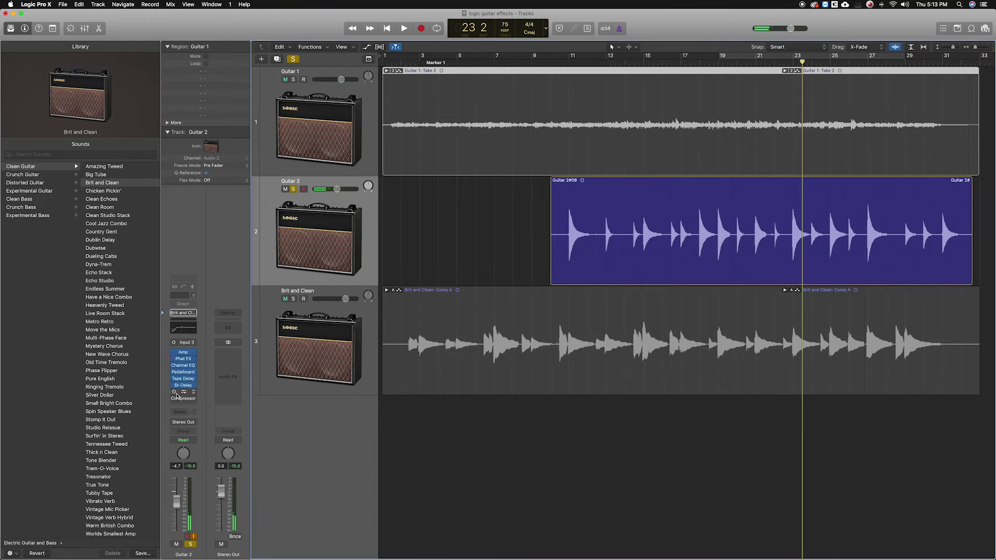
{"action": "left_click", "coordinate": [696, 62]}
{"action": "key", "text": "space"}
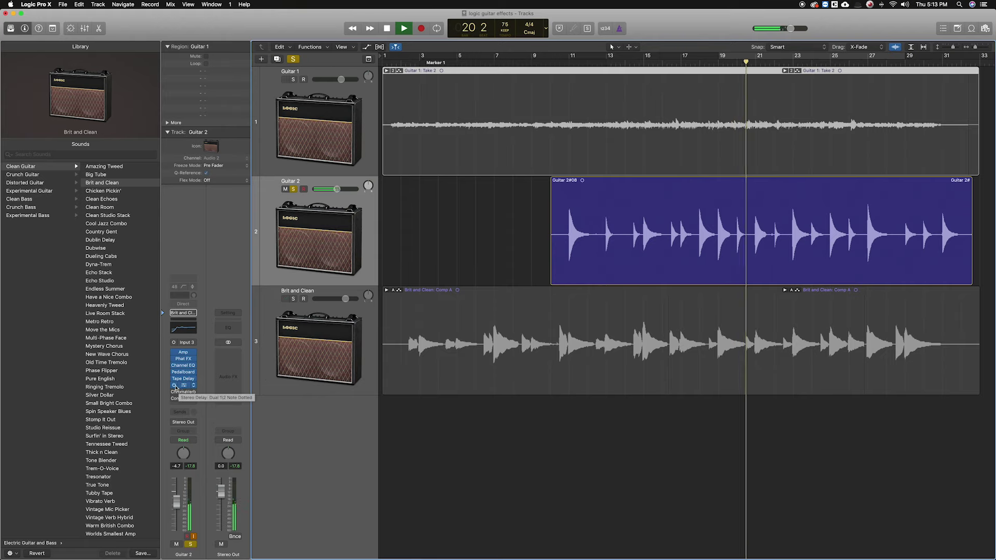
{"action": "key", "text": "space"}
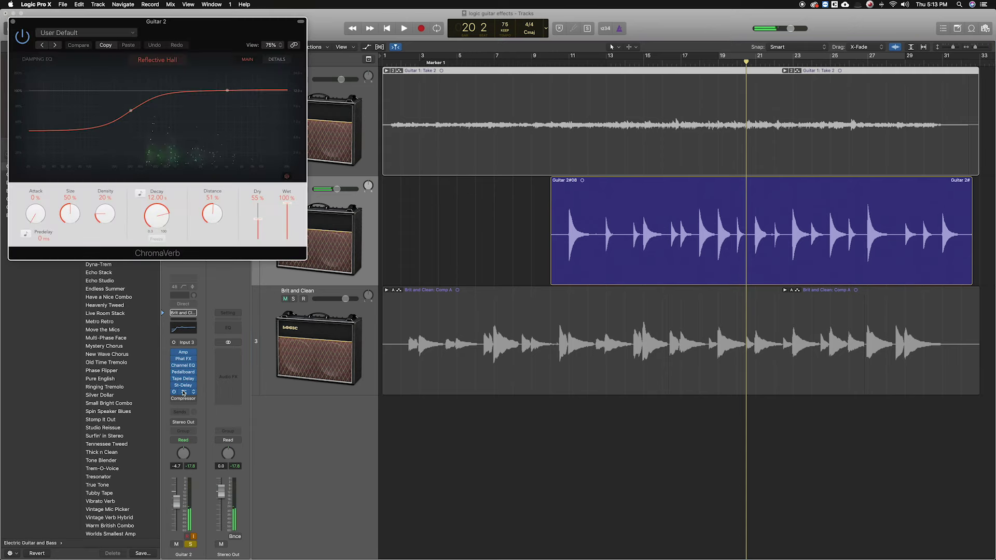
Examine ChromaVerb's Main and Details settings on Guitar 2, then audition the chain with ChromaVerb and Compressor enabled.
{"action": "left_click_drag", "start_coordinate": [184, 63], "coordinate": [491, 167]}
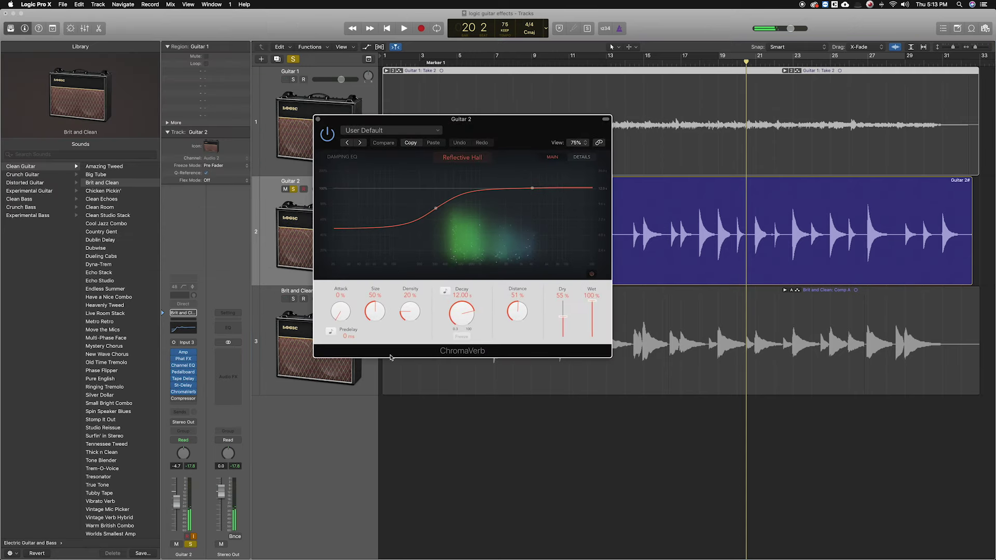
{"action": "left_click_drag", "start_coordinate": [492, 127], "coordinate": [497, 78]}
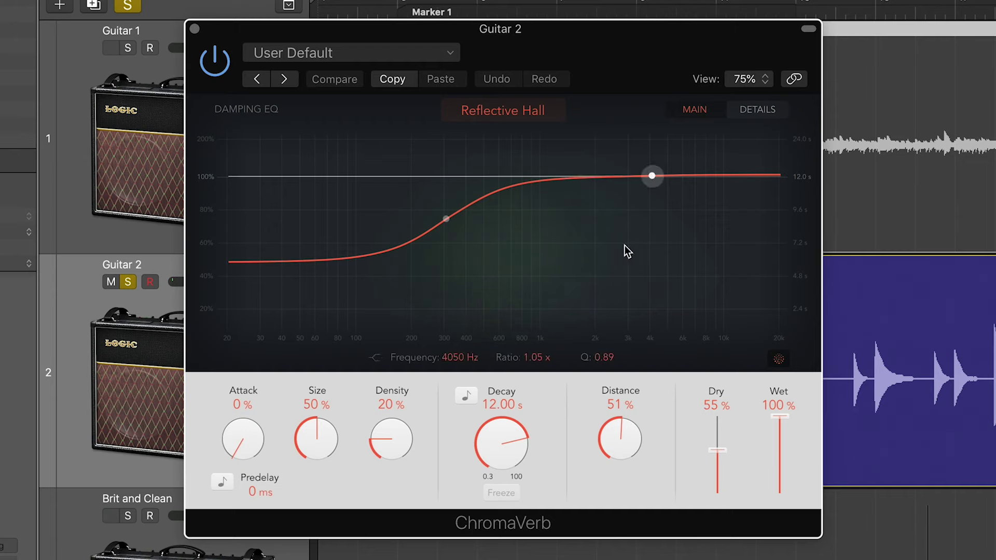
{"action": "left_click", "coordinate": [757, 109]}
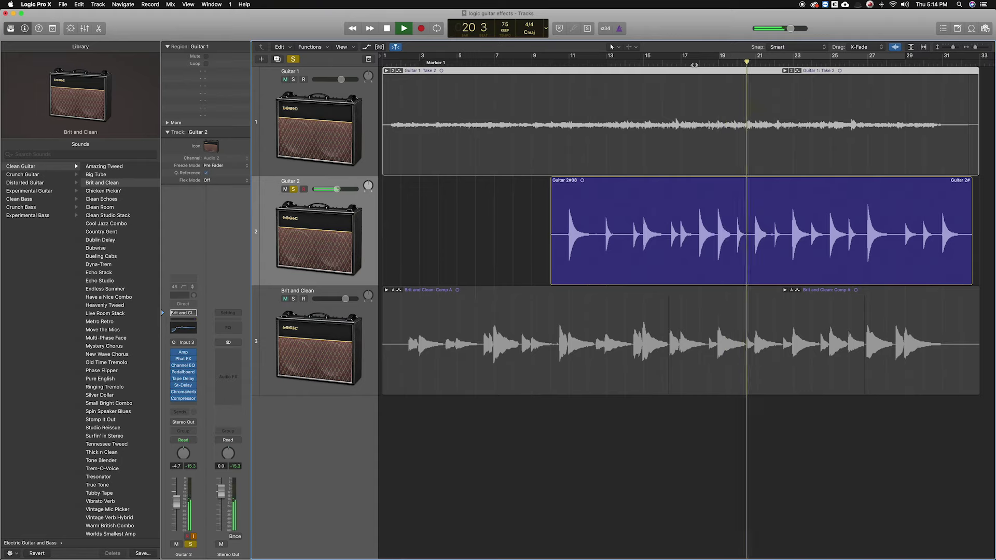
{"action": "key", "text": "space"}
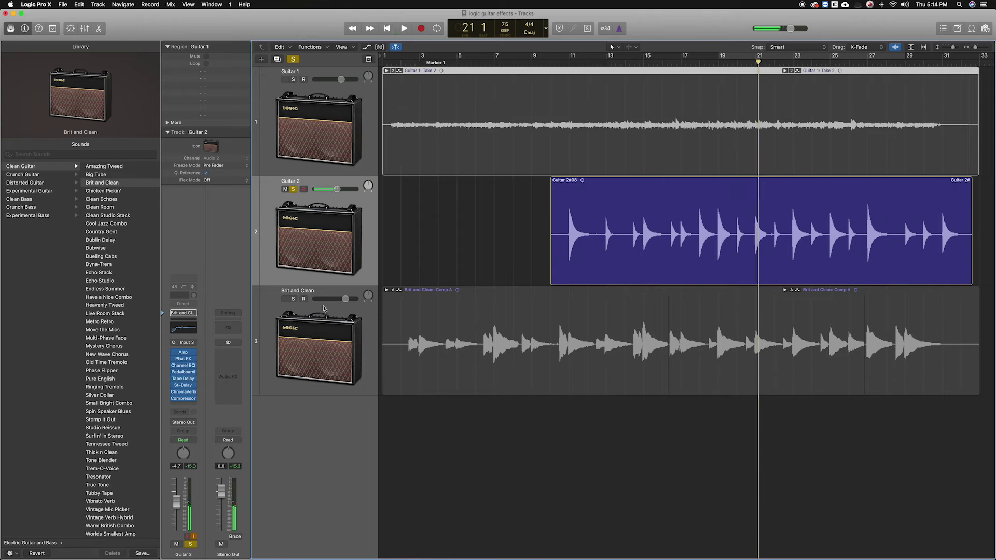
Turn off solo on Guitar 2 and play all three guitar tracks together from about bar 14.
{"action": "left_click", "coordinate": [294, 189]}
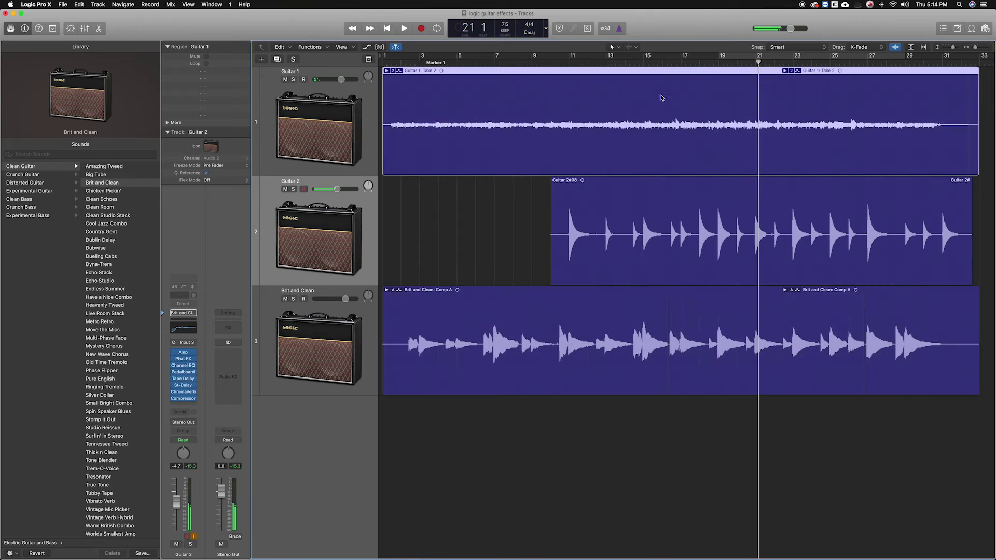
{"action": "left_click", "coordinate": [691, 62]}
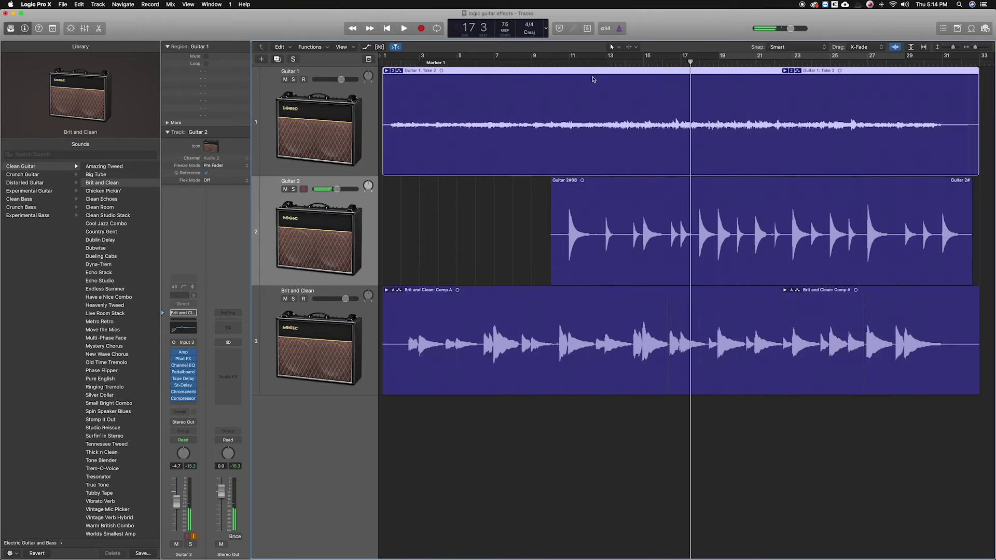
{"action": "left_click", "coordinate": [634, 62]}
{"action": "key", "text": "space"}
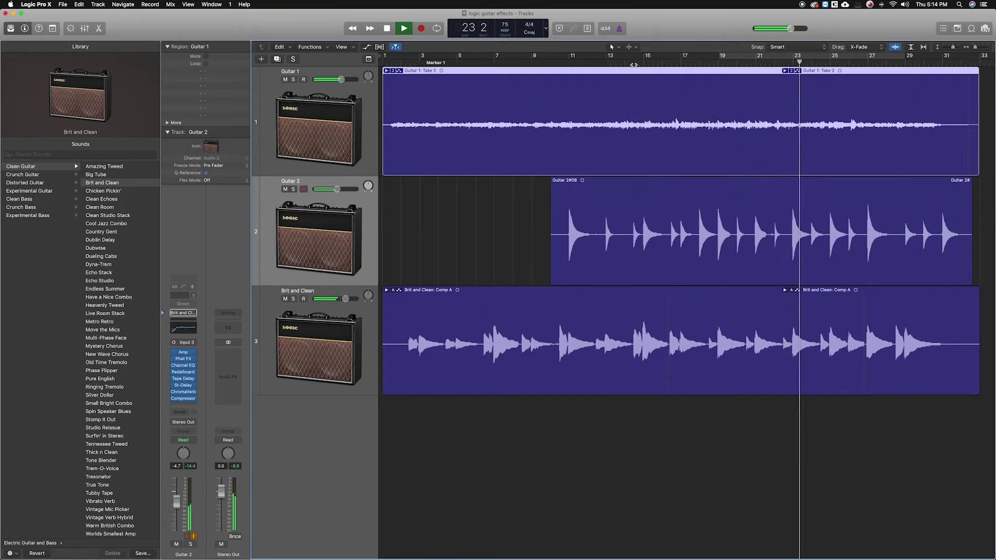
{"action": "key", "text": "space"}
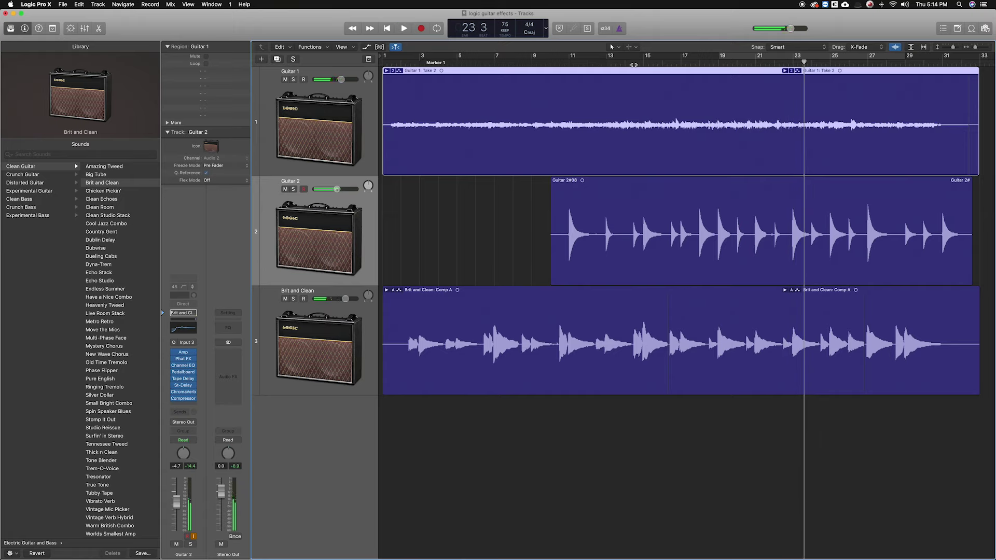